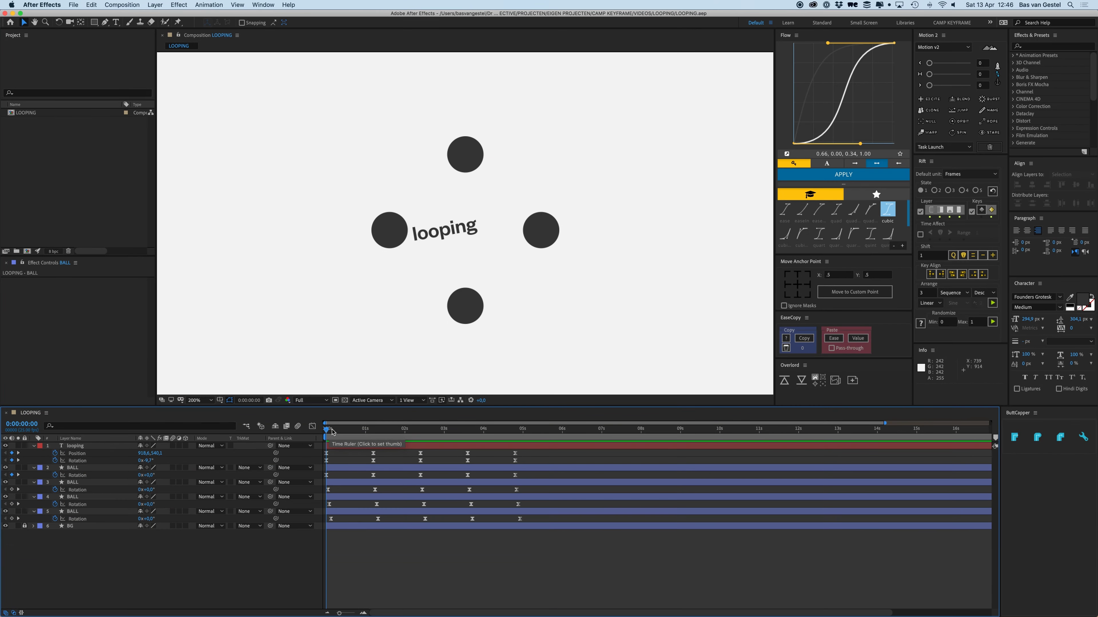
Step: Scrub the timeline and trial-rotate the left ball about -144°, then undo the rotation
{"action": "left_click", "coordinate": [336, 430]}
{"action": "left_click", "coordinate": [436, 244]}
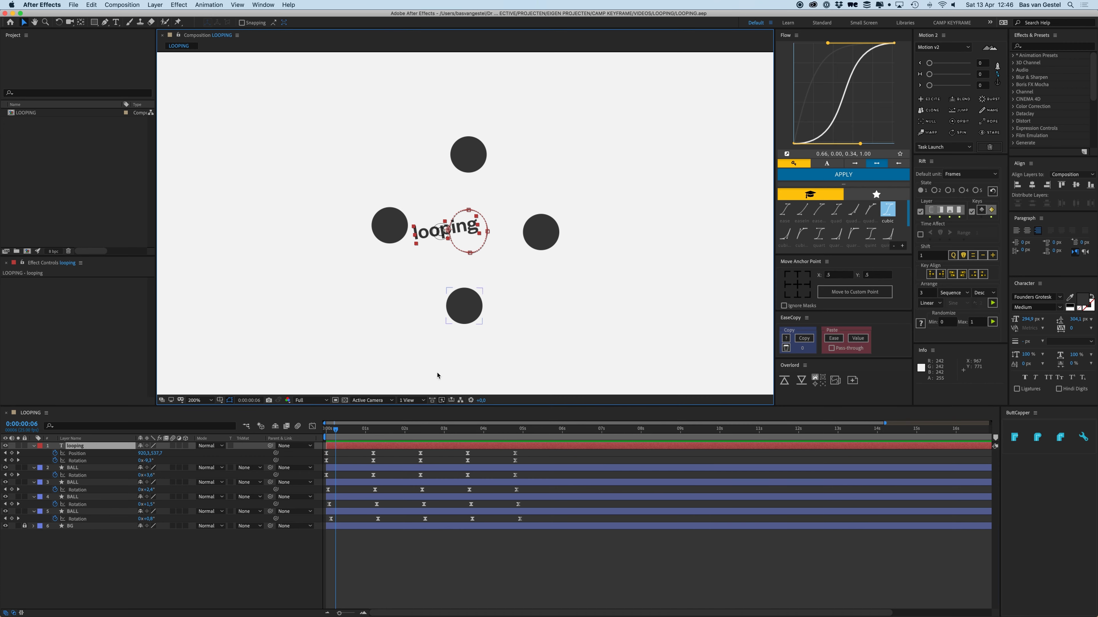
{"action": "left_click_drag", "start_coordinate": [336, 429], "coordinate": [520, 444]}
{"action": "left_click", "coordinate": [397, 218]}
{"action": "key", "text": "Home"}
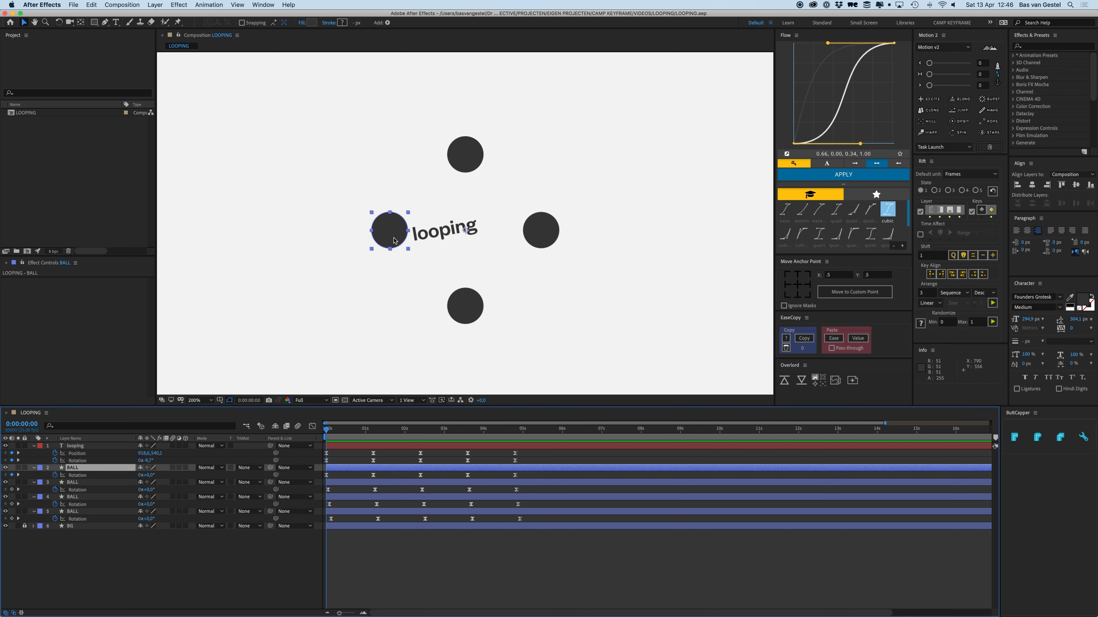
{"action": "key", "text": "w"}
{"action": "left_click_drag", "start_coordinate": [394, 240], "coordinate": [458, 311]}
{"action": "key", "text": "super+z"}
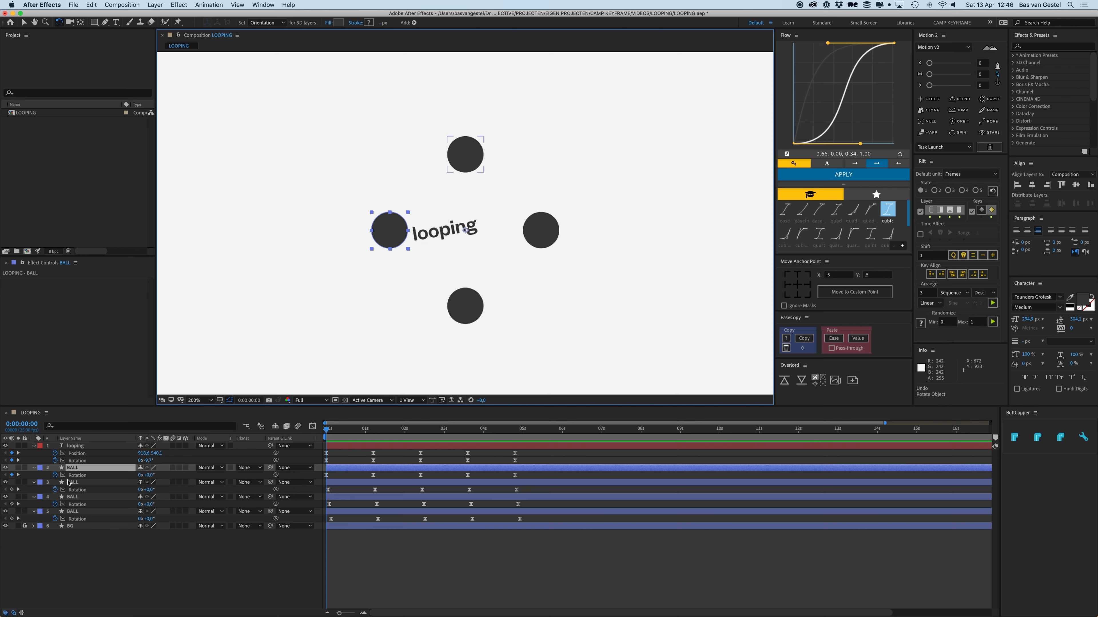
Step: Scrub forward, deselect all layers, return to the Selection tool and start the preview
{"action": "left_click_drag", "start_coordinate": [372, 432], "coordinate": [322, 441]}
{"action": "left_click", "coordinate": [342, 479]}
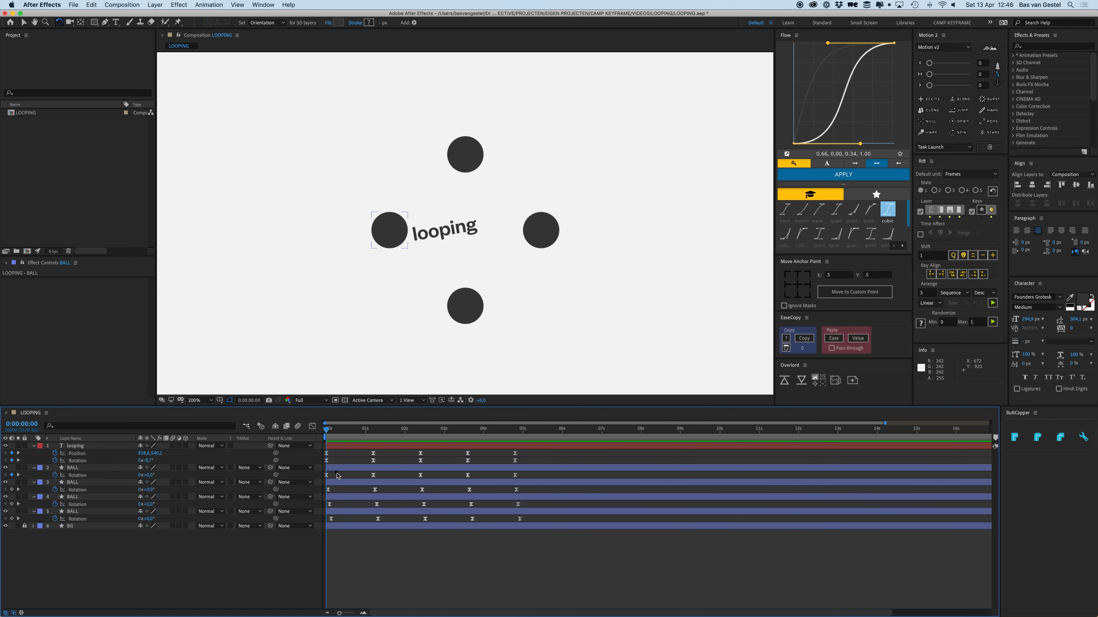
{"action": "left_click", "coordinate": [335, 482]}
{"action": "left_click", "coordinate": [380, 546]}
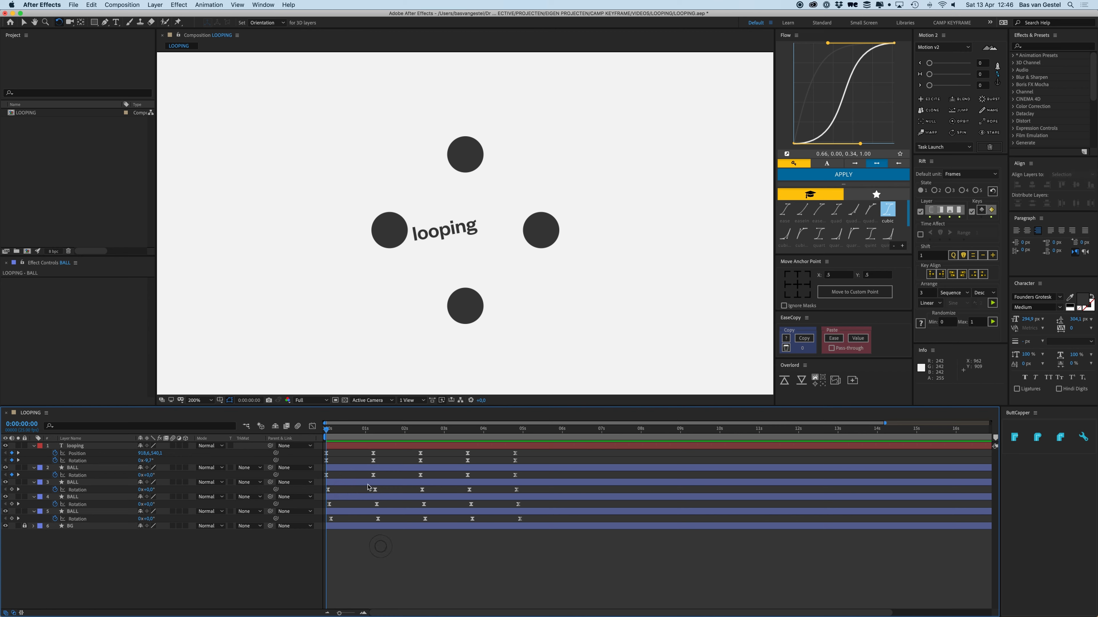
{"action": "key", "text": "v"}
{"action": "key", "text": "space"}
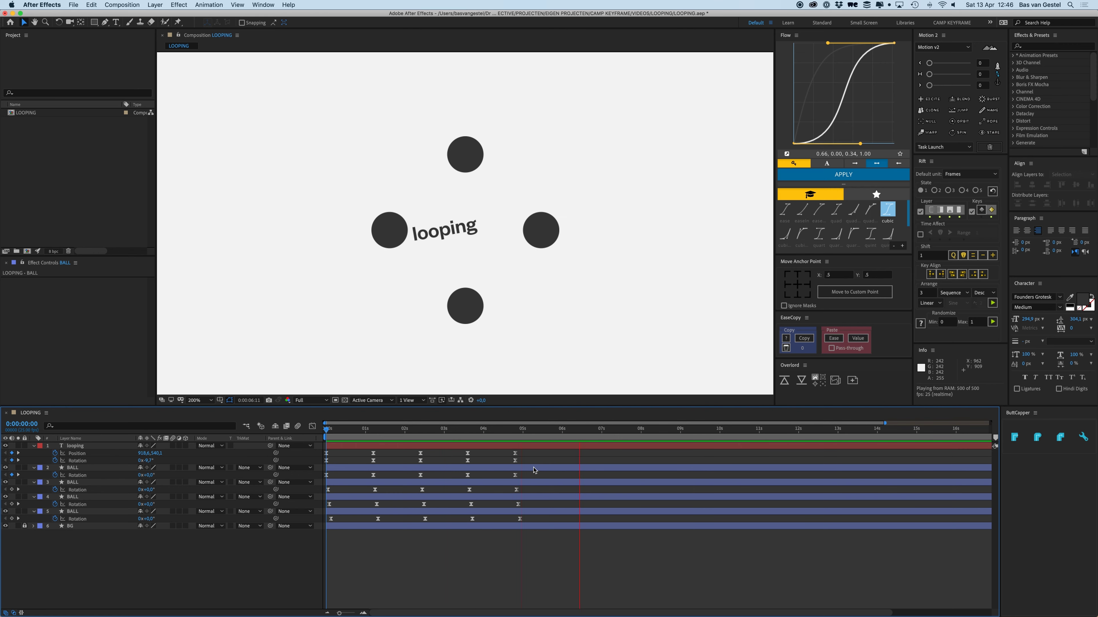
Step: Stop the preview, trial-paste the bottom ball's five Rotation keyframes at 6:17, then undo and deselect
{"action": "key", "text": "space"}
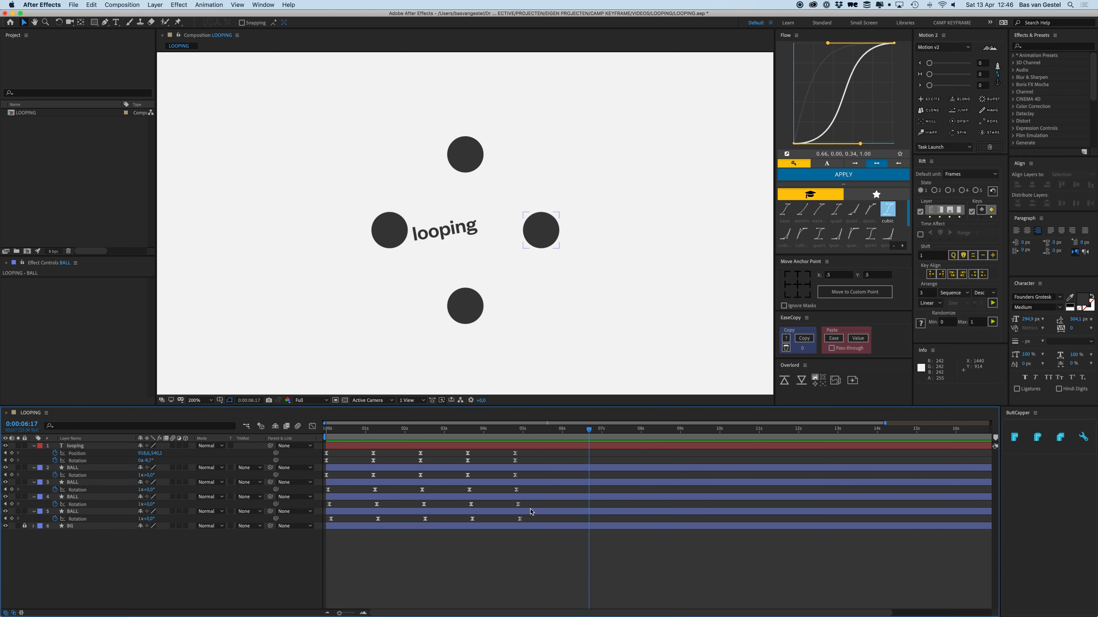
{"action": "left_click_drag", "start_coordinate": [536, 524], "coordinate": [281, 510]}
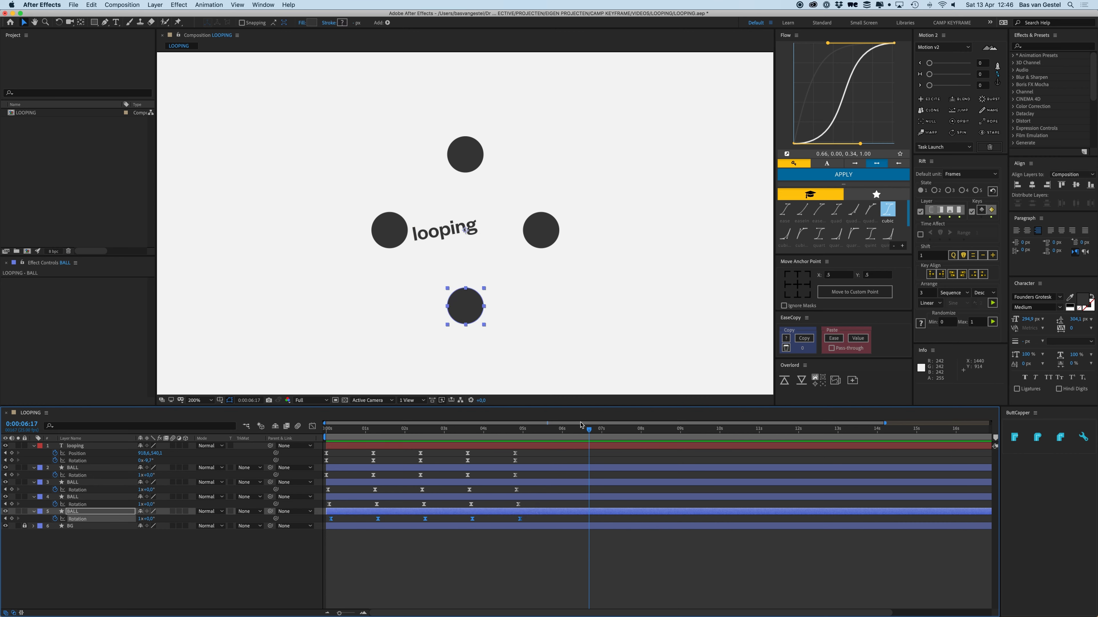
{"action": "key", "text": "super+v"}
{"action": "key", "text": "super+z"}
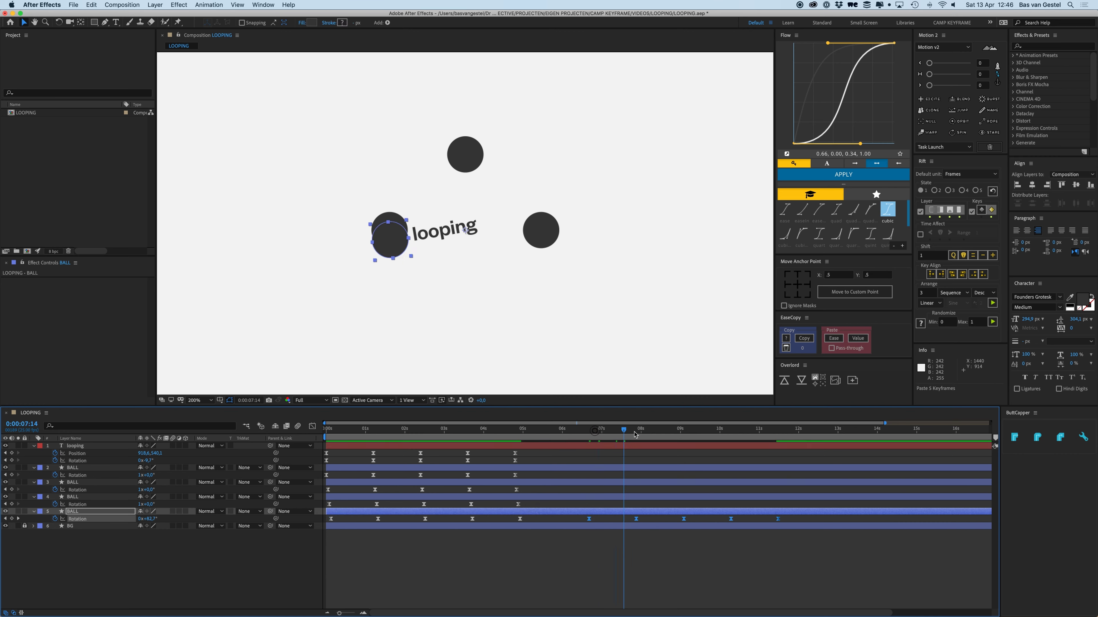
{"action": "left_click", "coordinate": [545, 575]}
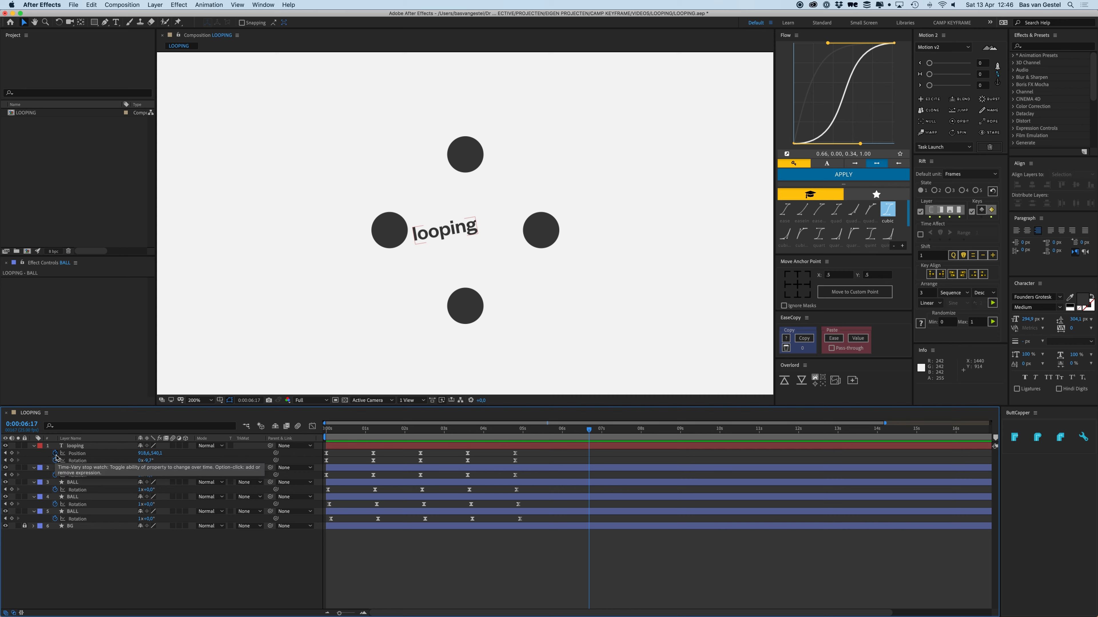
Step: Add a loopOut() expression to the looping text's Position
{"action": "left_click", "coordinate": [56, 454], "text": "alt"}
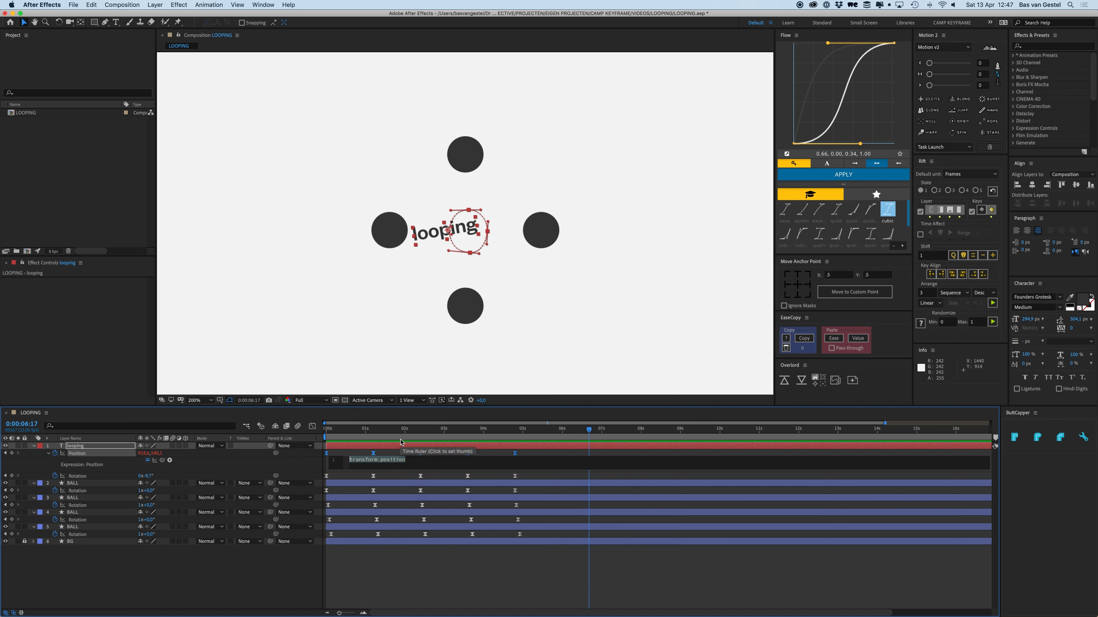
{"action": "type", "text": "loopOut("}
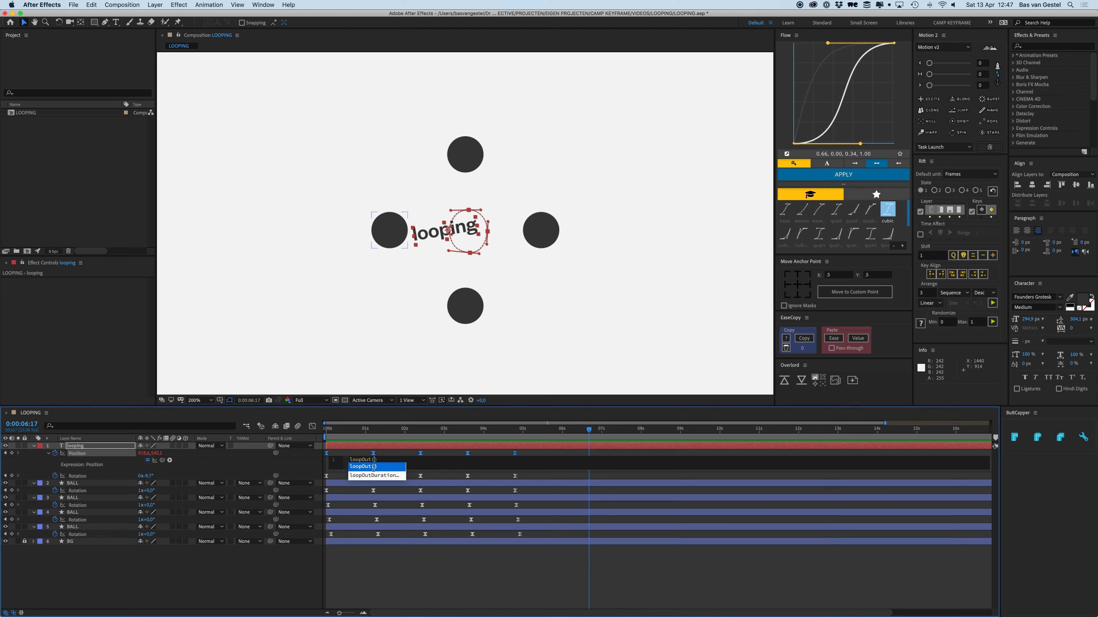
{"action": "left_click", "coordinate": [373, 467]}
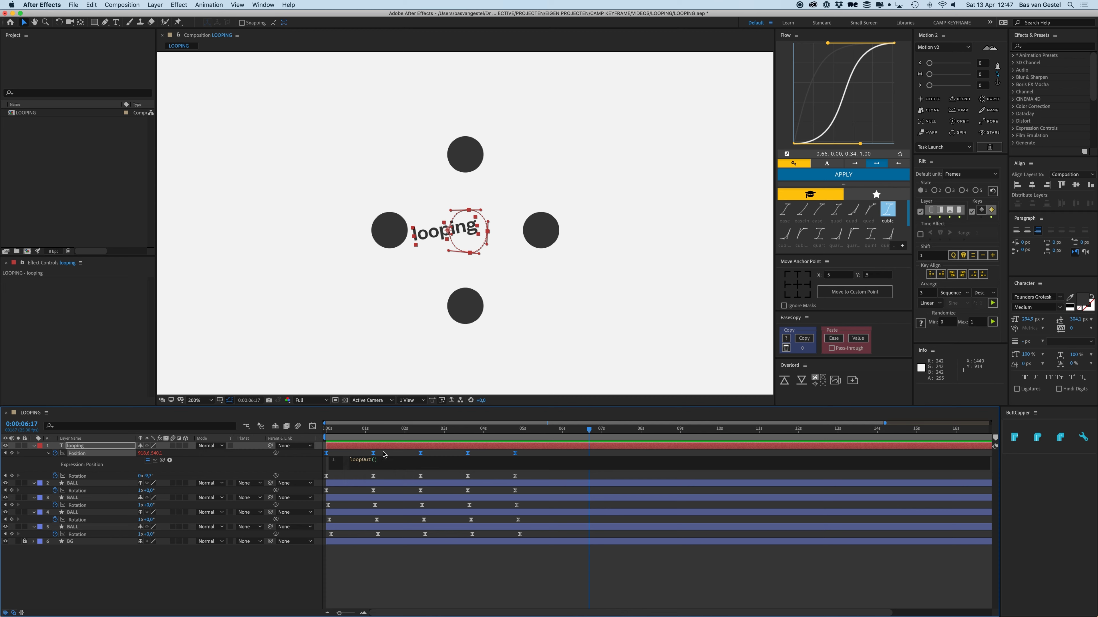
{"action": "left_click", "coordinate": [426, 578]}
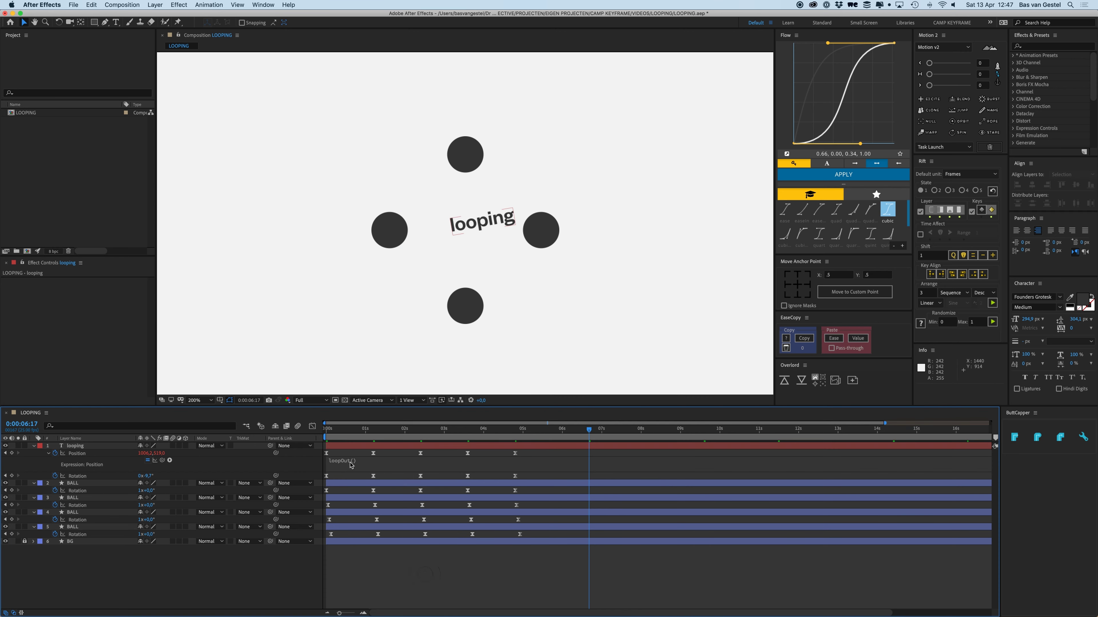
Step: Try a "cycle" argument in the loopOut() expression, then remove it again
{"action": "left_click", "coordinate": [363, 464]}
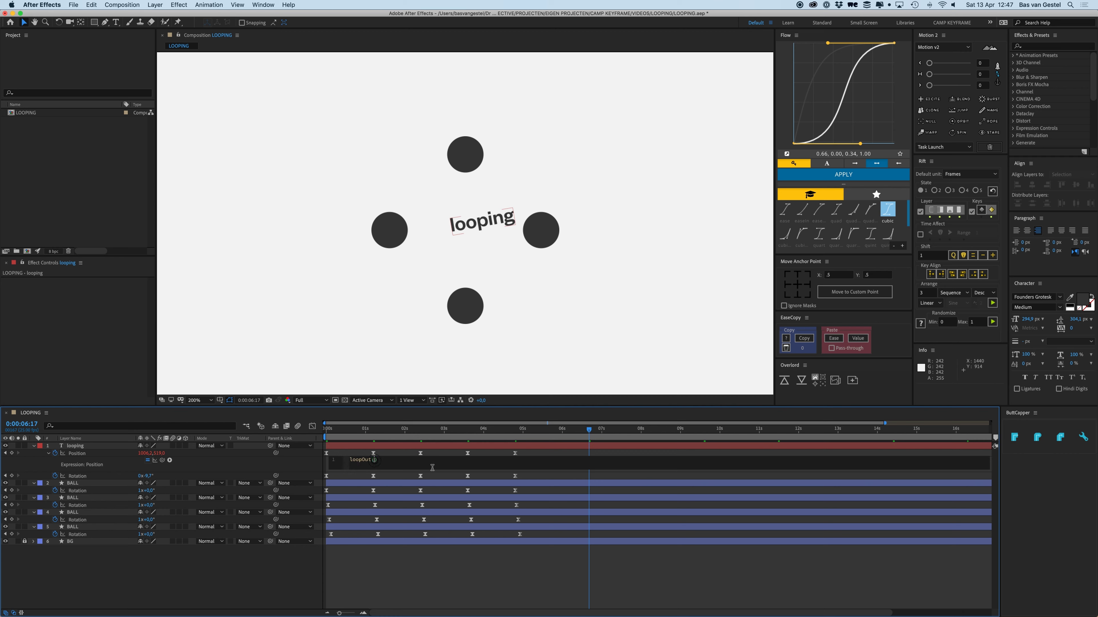
{"action": "type", "text": "cyc"}
{"action": "key", "text": "BackSpace"}
{"action": "key", "text": "BackSpace"}
{"action": "type", "text": "\"cycle"}
{"action": "left_click", "coordinate": [440, 451]}
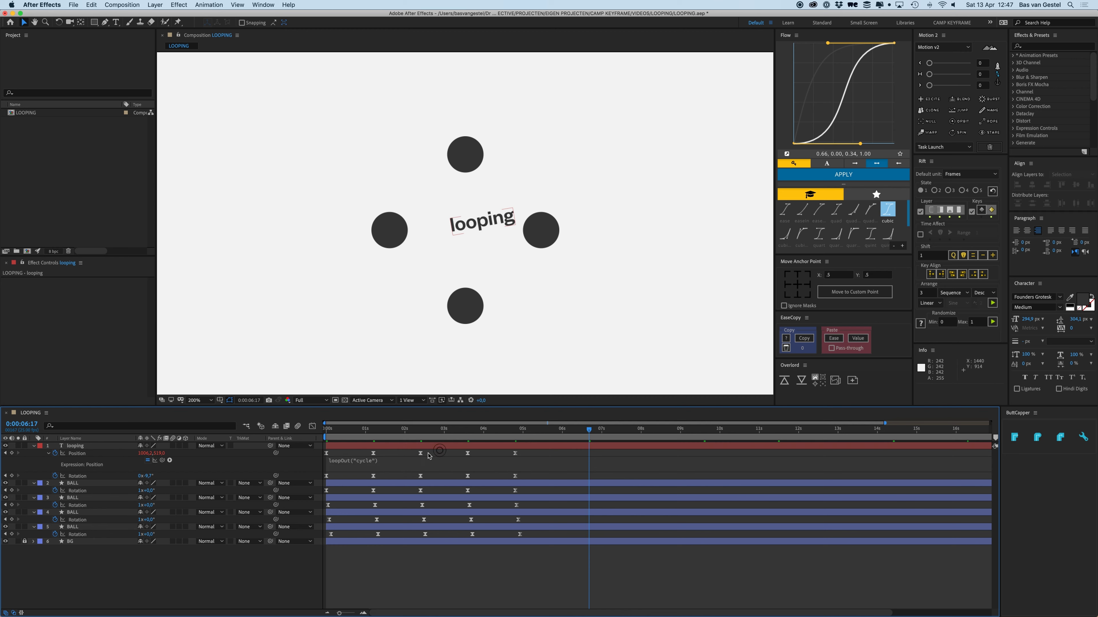
{"action": "left_click", "coordinate": [362, 463]}
{"action": "left_click", "coordinate": [395, 462]}
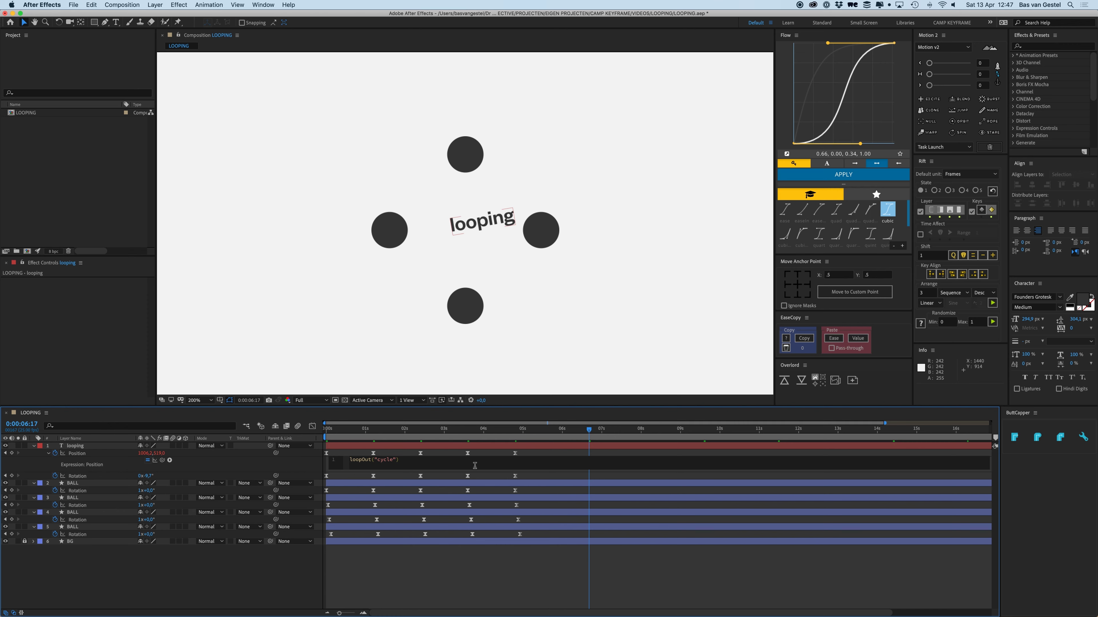
{"action": "key", "text": "BackSpace"}
{"action": "key", "text": "BackSpace"}
{"action": "key", "text": "BackSpace"}
{"action": "key", "text": "BackSpace"}
{"action": "key", "text": "BackSpace"}
{"action": "key", "text": "BackSpace"}
{"action": "key", "text": "BackSpace"}
{"action": "left_click", "coordinate": [499, 577]}
{"action": "left_click_drag", "start_coordinate": [388, 437], "coordinate": [372, 436]}
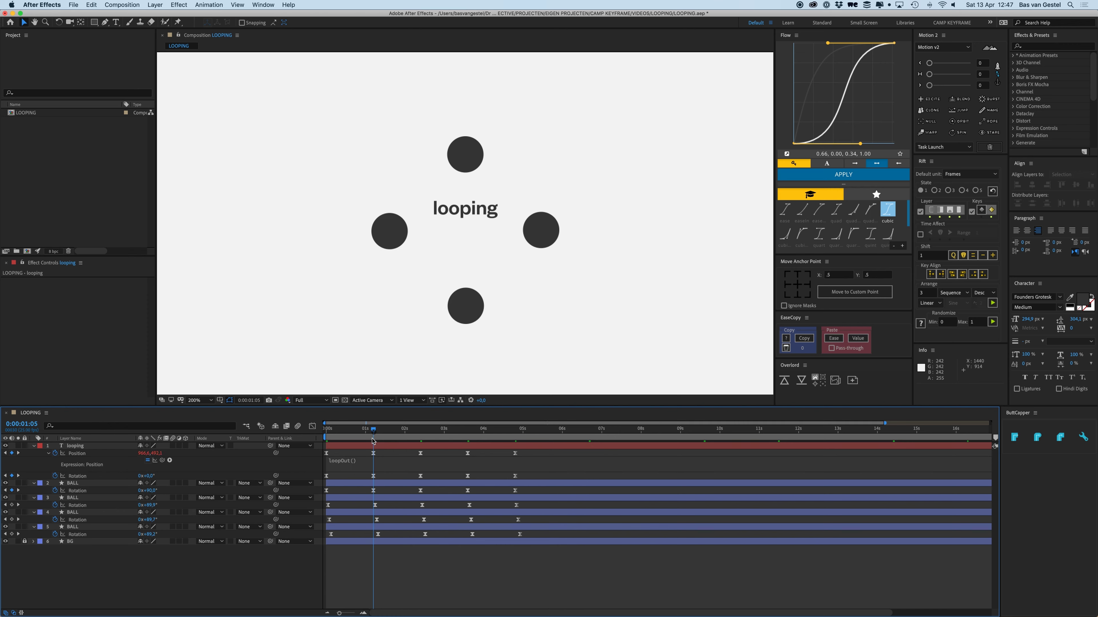
{"action": "left_click", "coordinate": [377, 445]}
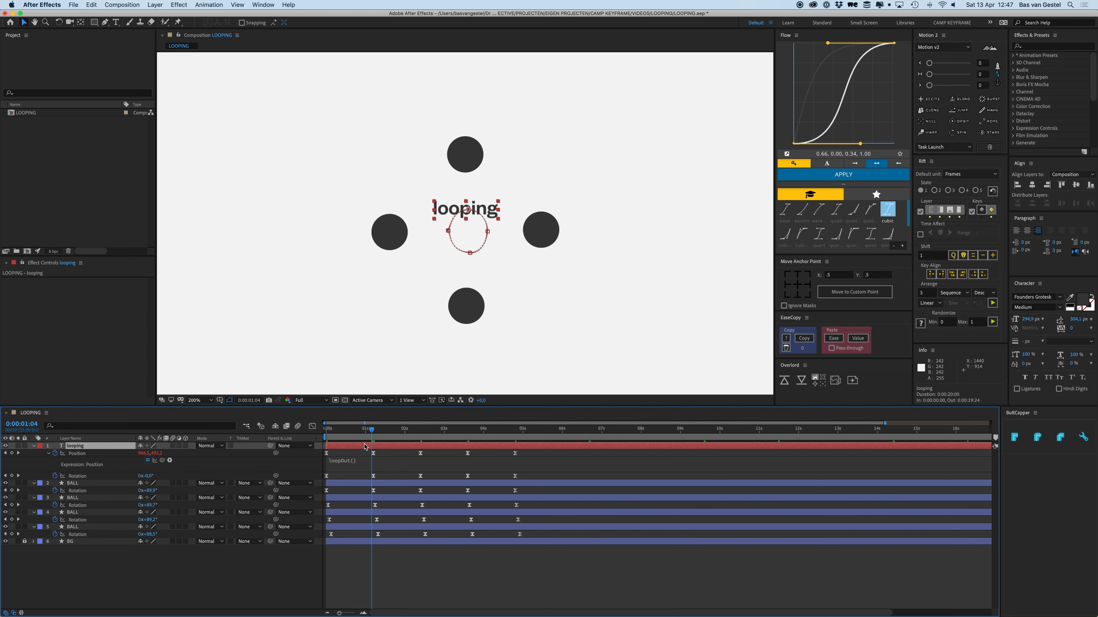
{"action": "left_click_drag", "start_coordinate": [372, 436], "coordinate": [515, 435]}
{"action": "key", "text": "space"}
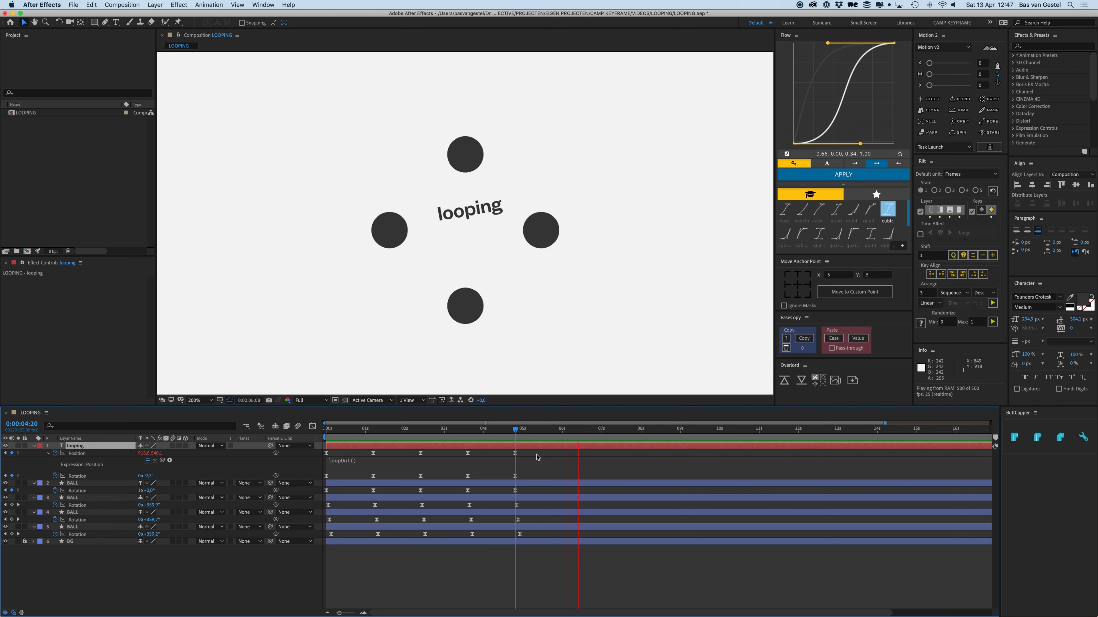
{"action": "key", "text": "space"}
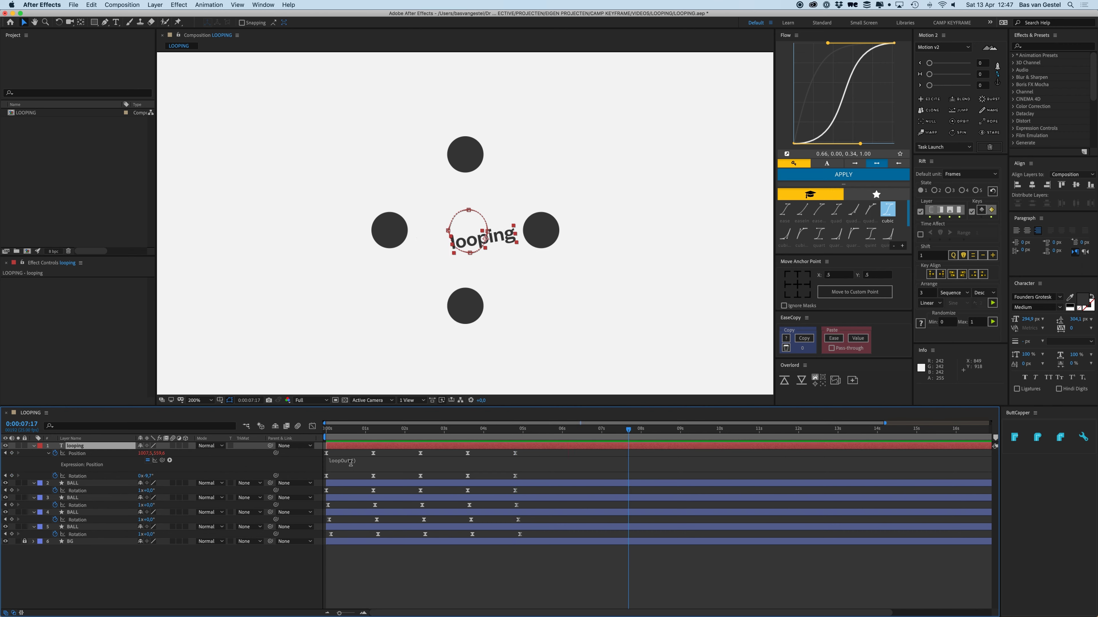
{"action": "left_click", "coordinate": [350, 461]}
{"action": "key", "text": "super+c"}
{"action": "left_click", "coordinate": [418, 583]}
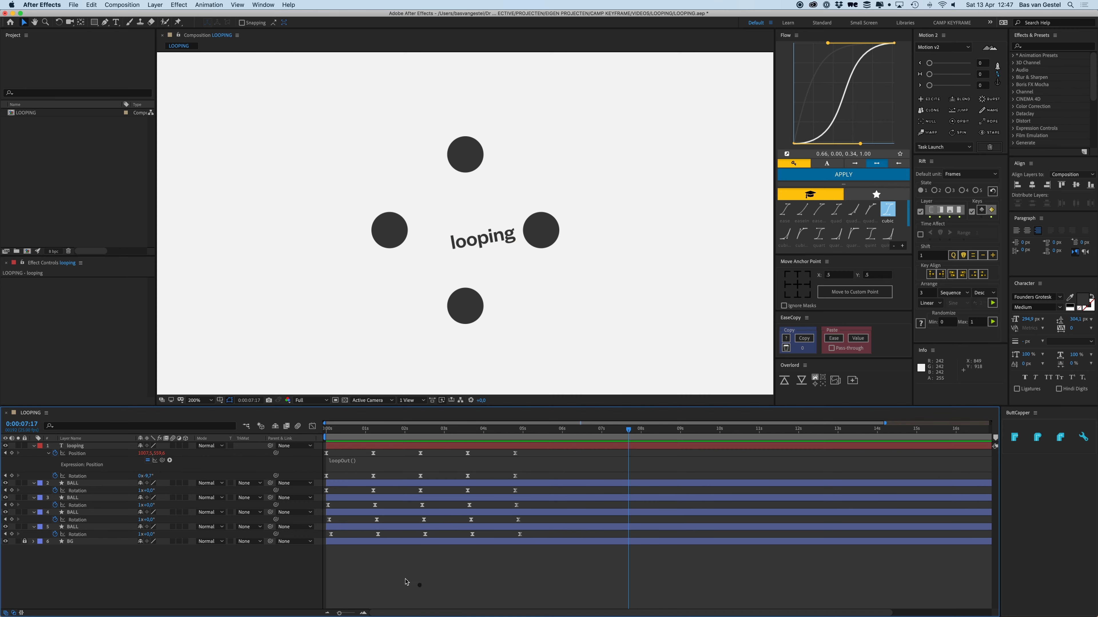
Step: Paste loopOut() into the Rotation expressions of the text and all four balls
{"action": "left_click", "coordinate": [96, 496]}
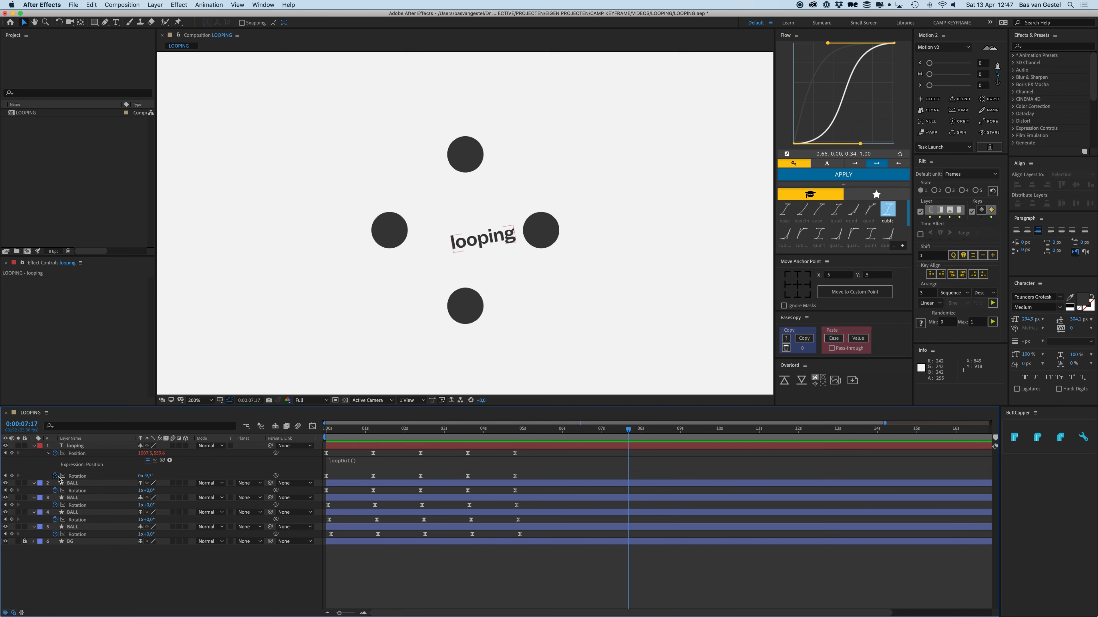
{"action": "left_click", "coordinate": [55, 476], "text": "alt"}
{"action": "key", "text": "super+v"}
{"action": "left_click", "coordinate": [55, 506], "text": "alt"}
{"action": "key", "text": "super+v"}
{"action": "left_click", "coordinate": [55, 536], "text": "alt"}
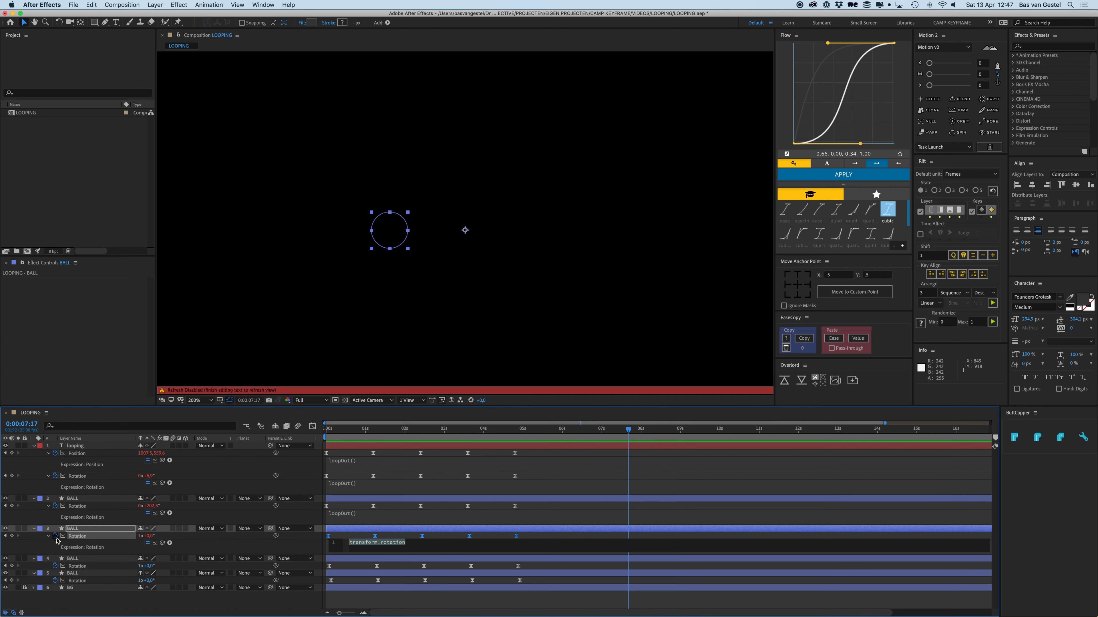
{"action": "key", "text": "super+v"}
{"action": "left_click", "coordinate": [55, 566], "text": "alt"}
{"action": "key", "text": "super+v"}
{"action": "left_click", "coordinate": [55, 596], "text": "alt"}
{"action": "key", "text": "super+v"}
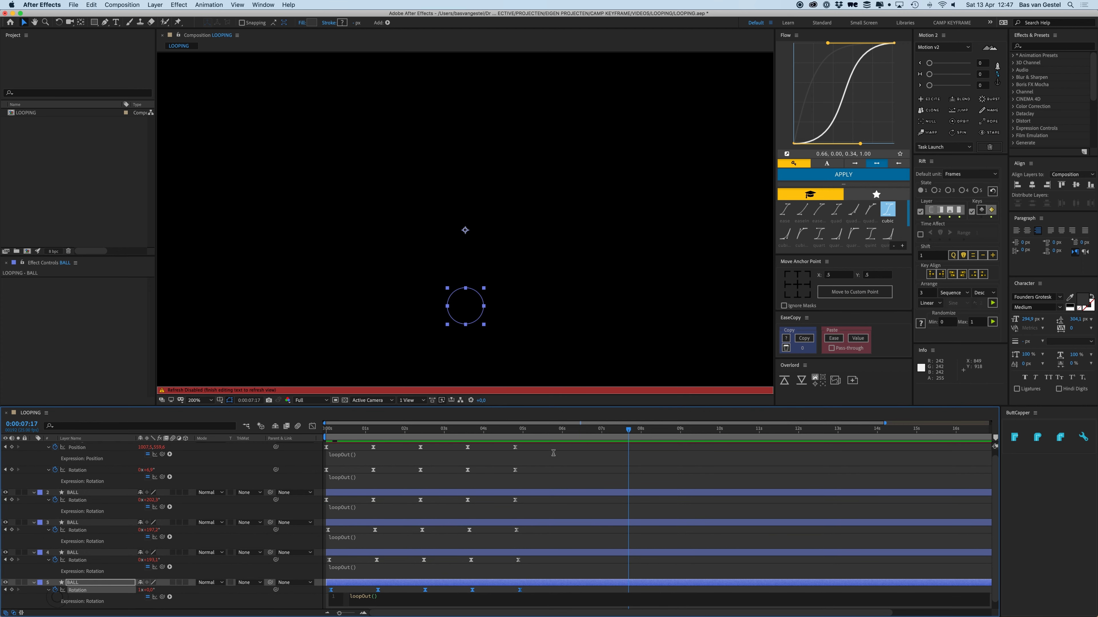
Step: Return to the first frame and preview the fully looping animation
{"action": "left_click", "coordinate": [242, 462]}
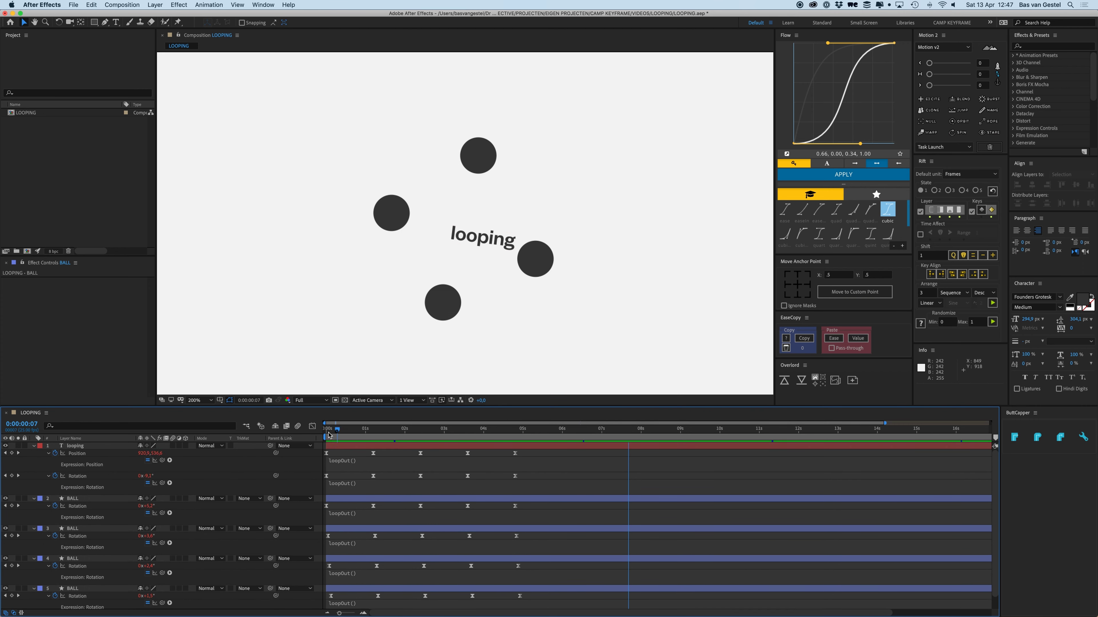
{"action": "left_click", "coordinate": [328, 435]}
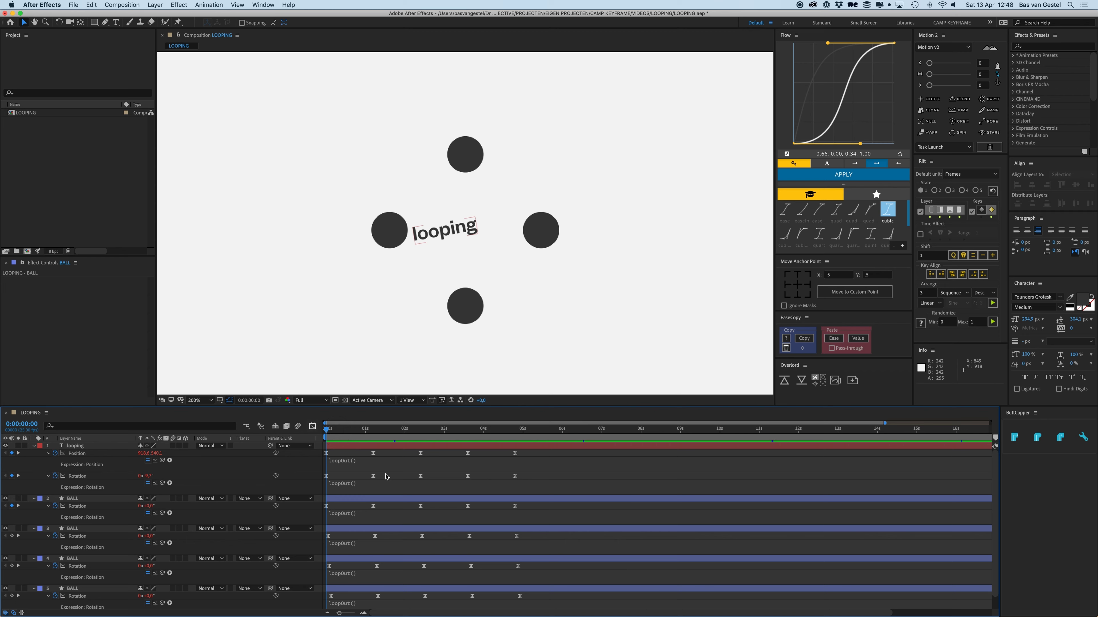
{"action": "key", "text": "space"}
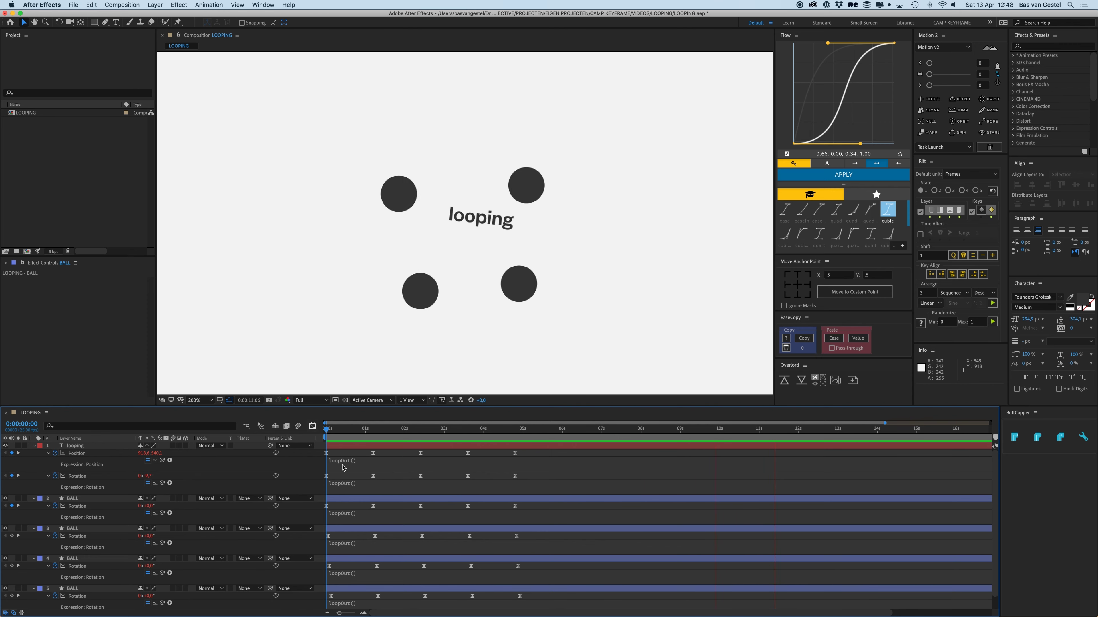
Step: Stop the preview and change the text's Position expression to loopOut("pingpong")
{"action": "key", "text": "space"}
{"action": "left_click_drag", "start_coordinate": [346, 433], "coordinate": [375, 463]}
{"action": "left_click", "coordinate": [375, 462]}
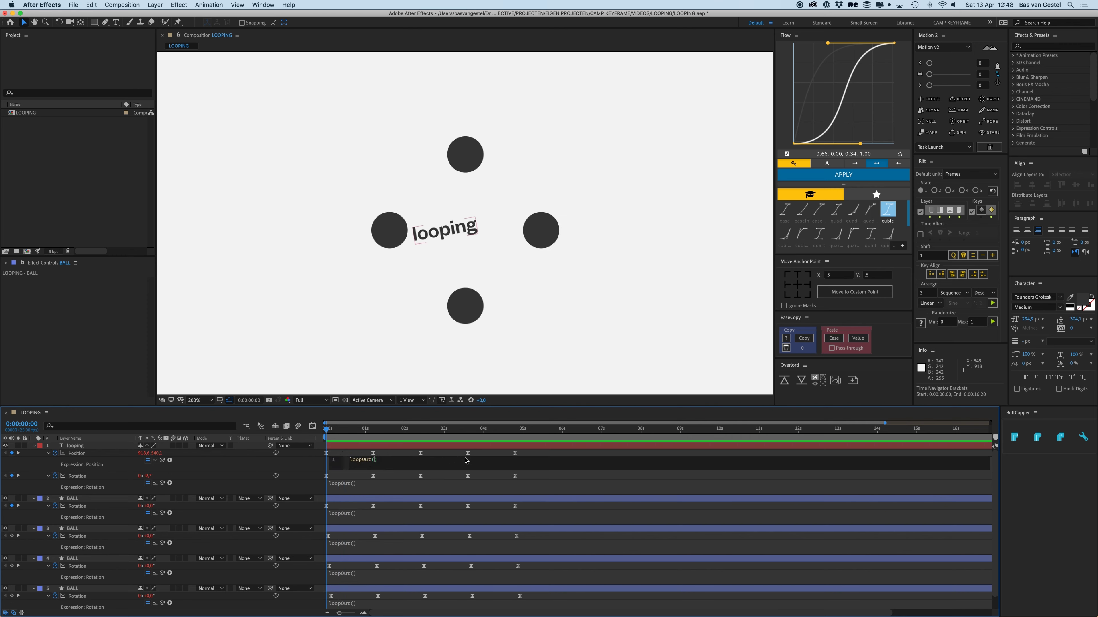
{"action": "type", "text": "\""}
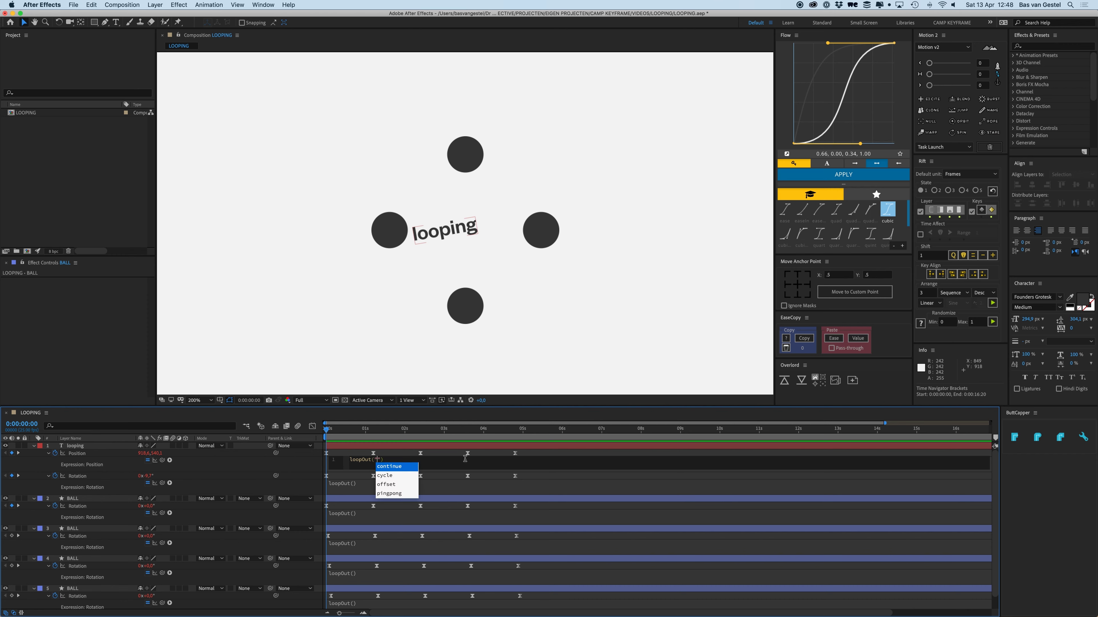
{"action": "left_click", "coordinate": [401, 493]}
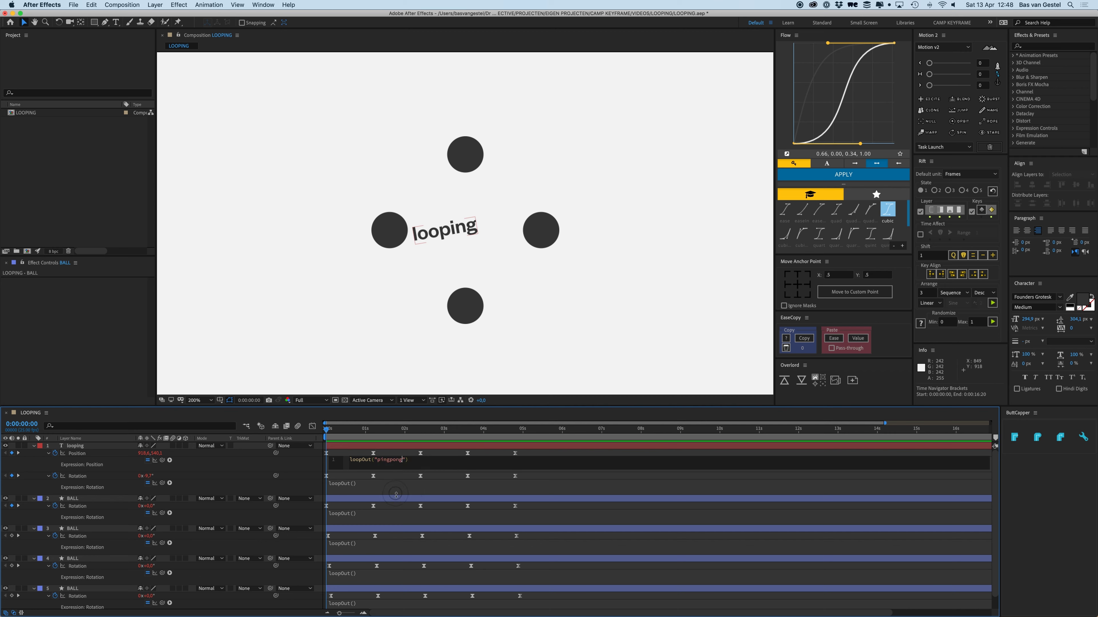
{"action": "left_click", "coordinate": [392, 454]}
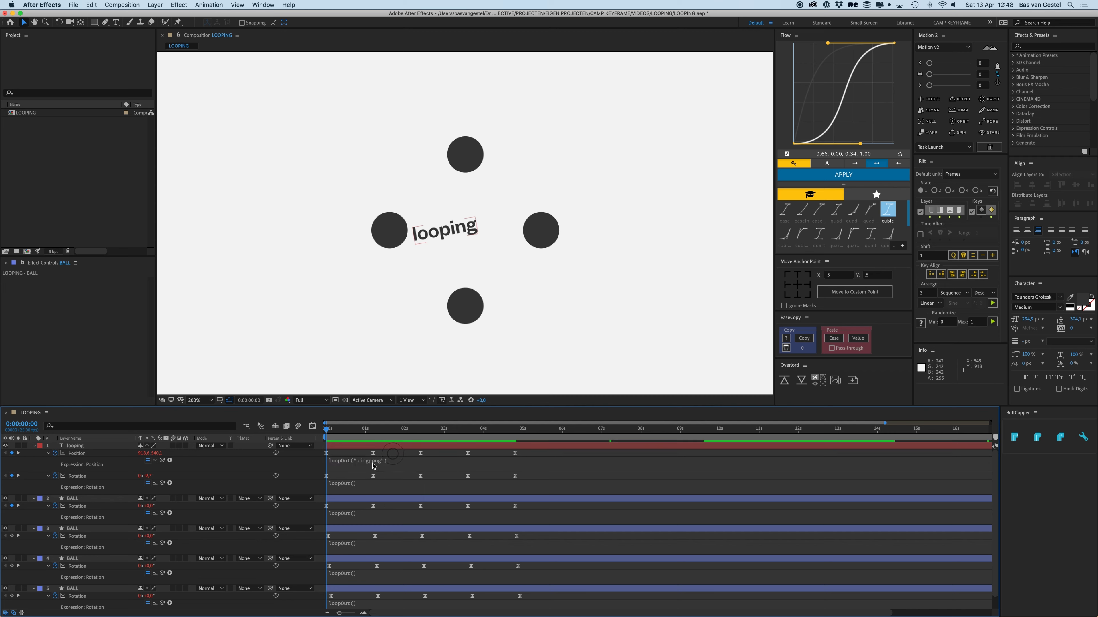
{"action": "left_click", "coordinate": [363, 461]}
{"action": "key", "text": "cmd+c"}
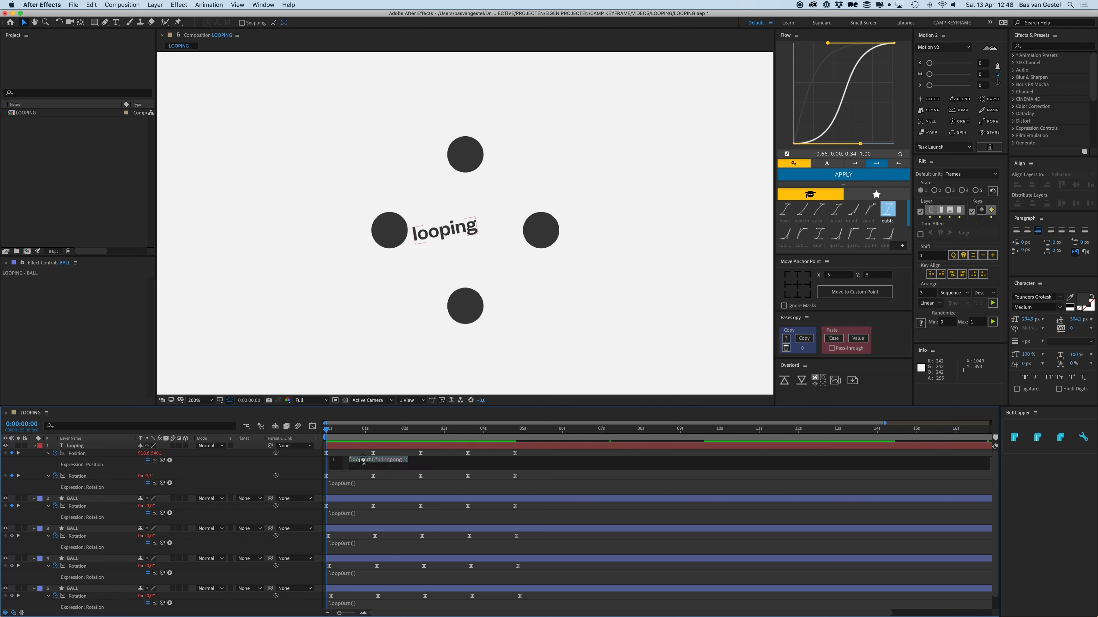
Step: Paste loopOut("pingpong") over the Rotation expressions of the text and all four balls
{"action": "left_click", "coordinate": [348, 484]}
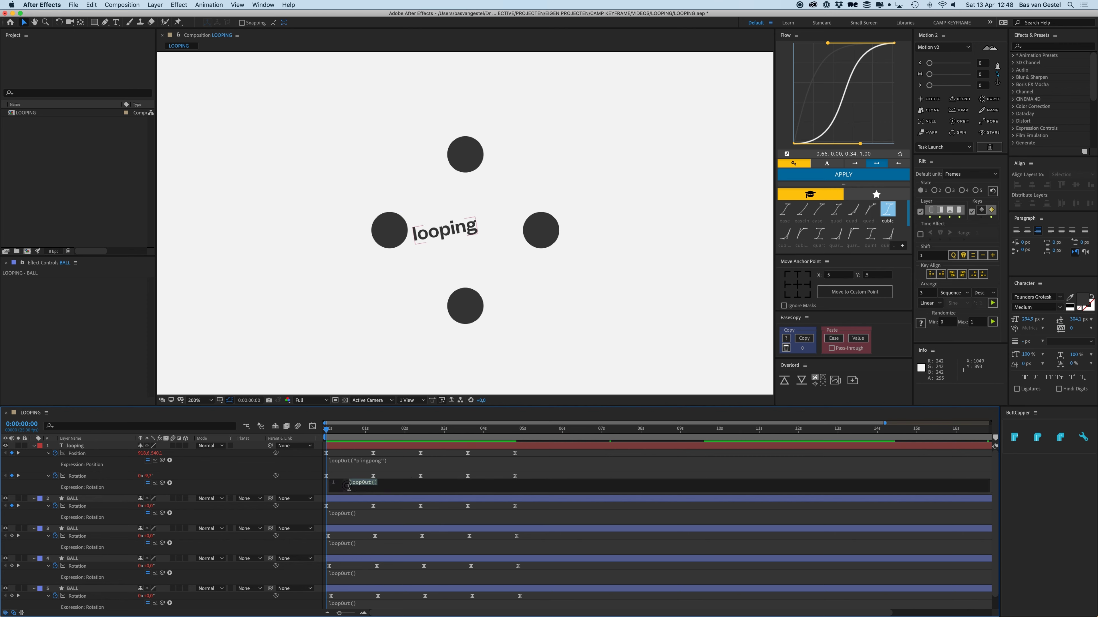
{"action": "key", "text": "cmd+v"}
{"action": "left_click", "coordinate": [350, 513]}
{"action": "key", "text": "cmd+v"}
{"action": "left_click", "coordinate": [349, 543]}
{"action": "key", "text": "cmd+v"}
{"action": "left_click", "coordinate": [355, 575]}
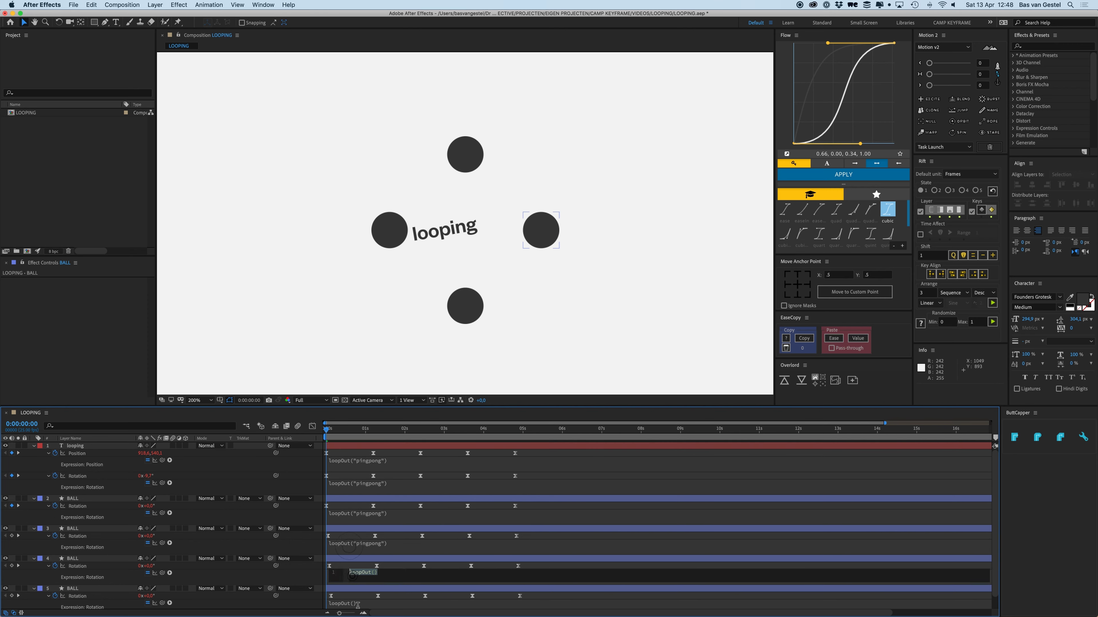
{"action": "key", "text": "cmd+v"}
{"action": "left_click", "coordinate": [351, 604]}
{"action": "key", "text": "cmd+v"}
{"action": "left_click", "coordinate": [442, 455]}
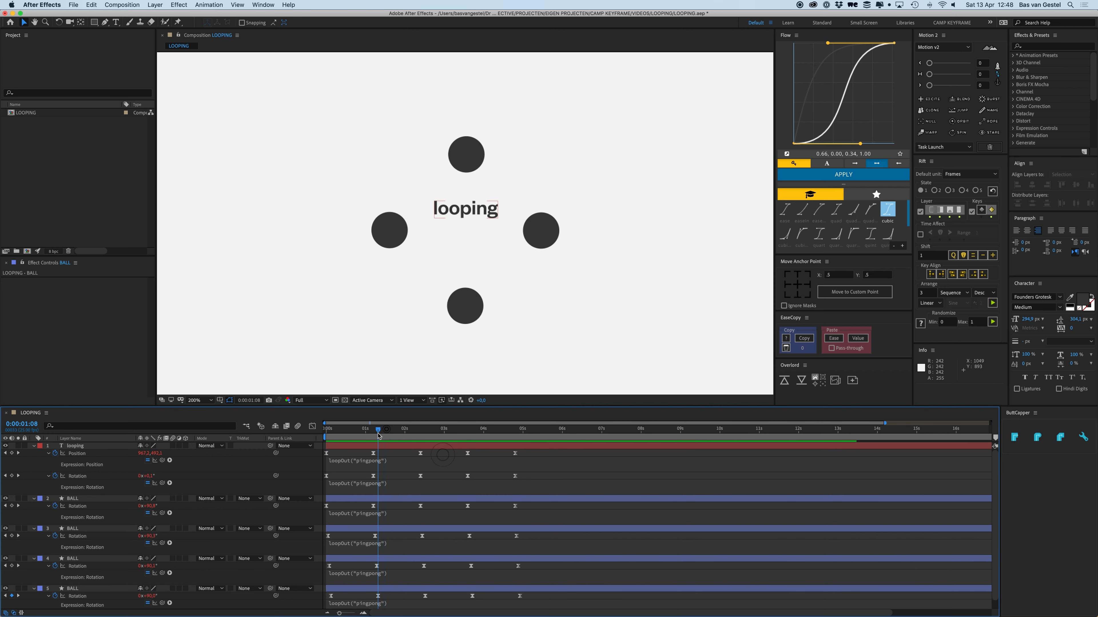
Step: Preview the pingpong animation, then return to the first frame
{"action": "key", "text": "space"}
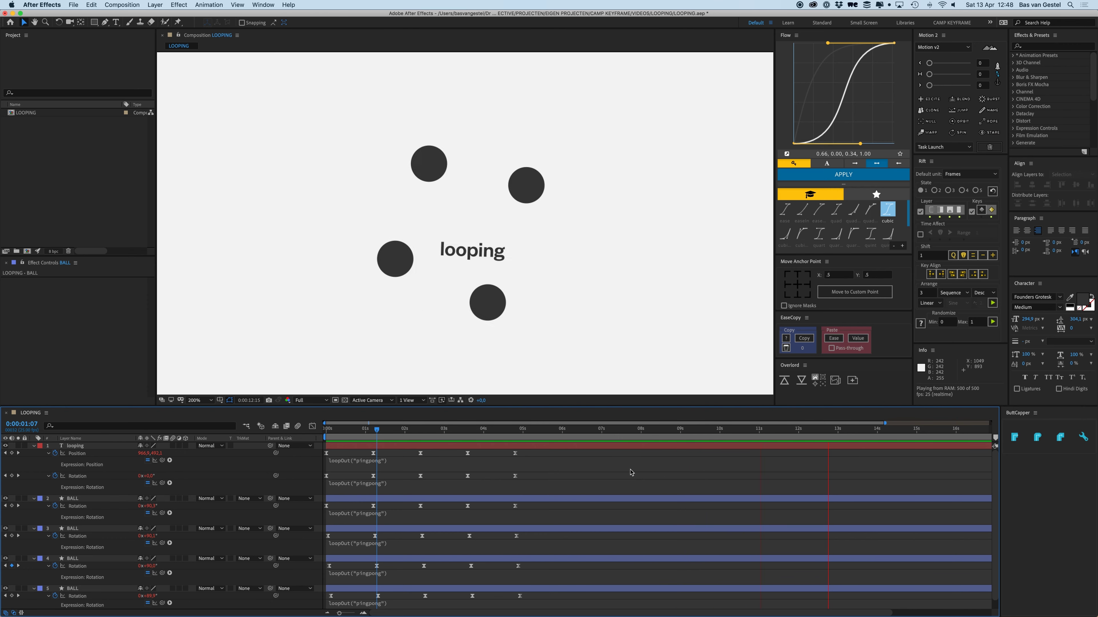
{"action": "key", "text": "space"}
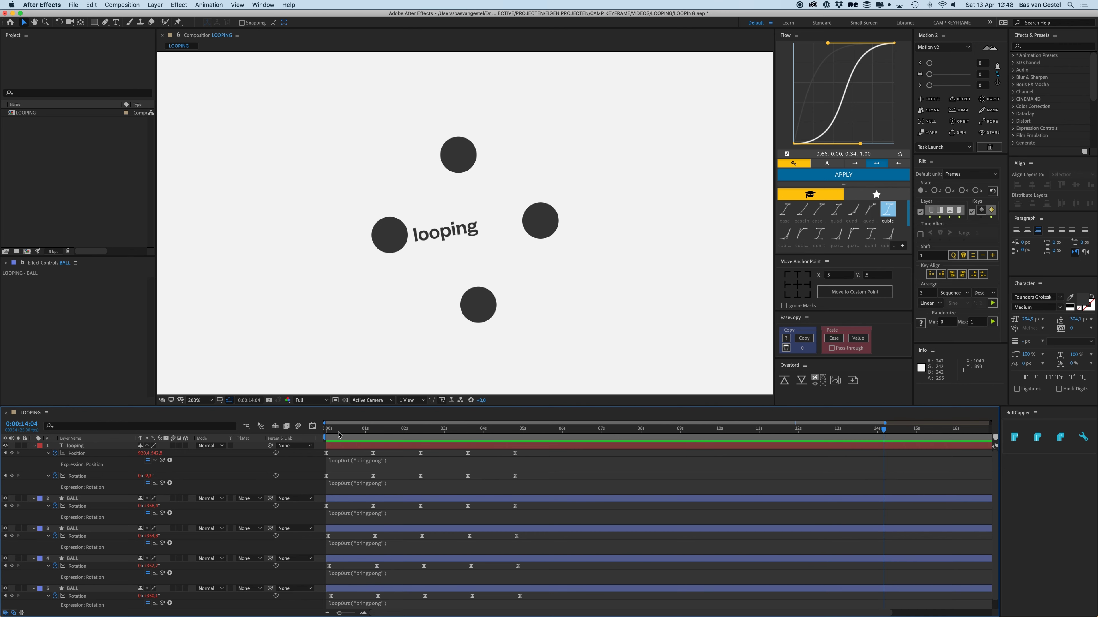
{"action": "key", "text": "Home"}
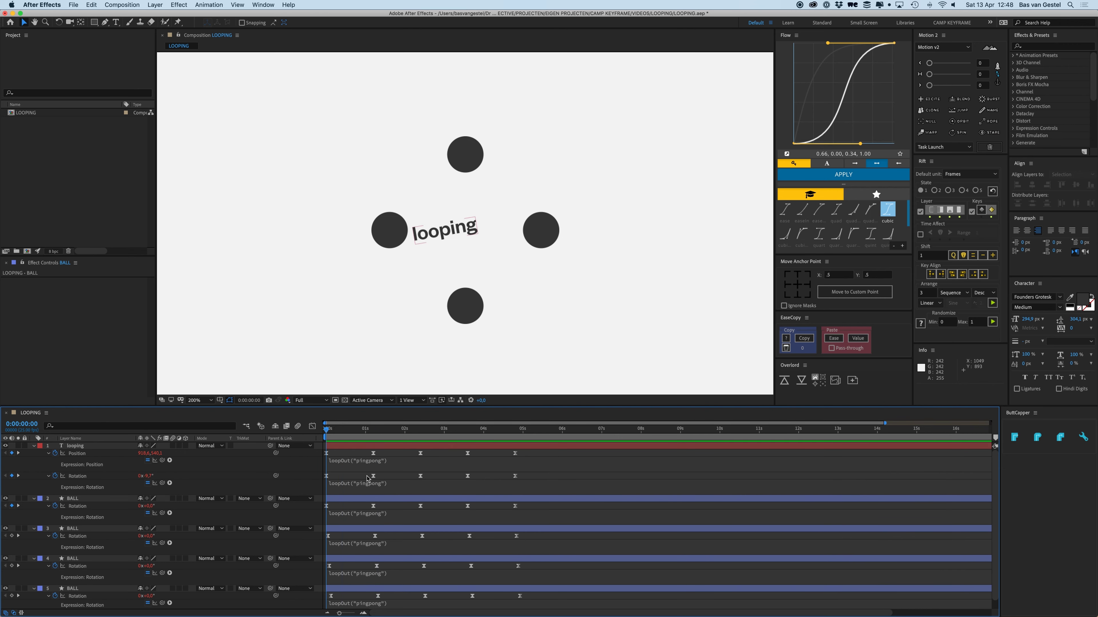
Step: Remove the expressions from the text's Position and Rotation and all four ball Rotations
{"action": "left_click", "coordinate": [55, 453], "text": "alt"}
{"action": "left_click", "coordinate": [55, 461], "text": "alt"}
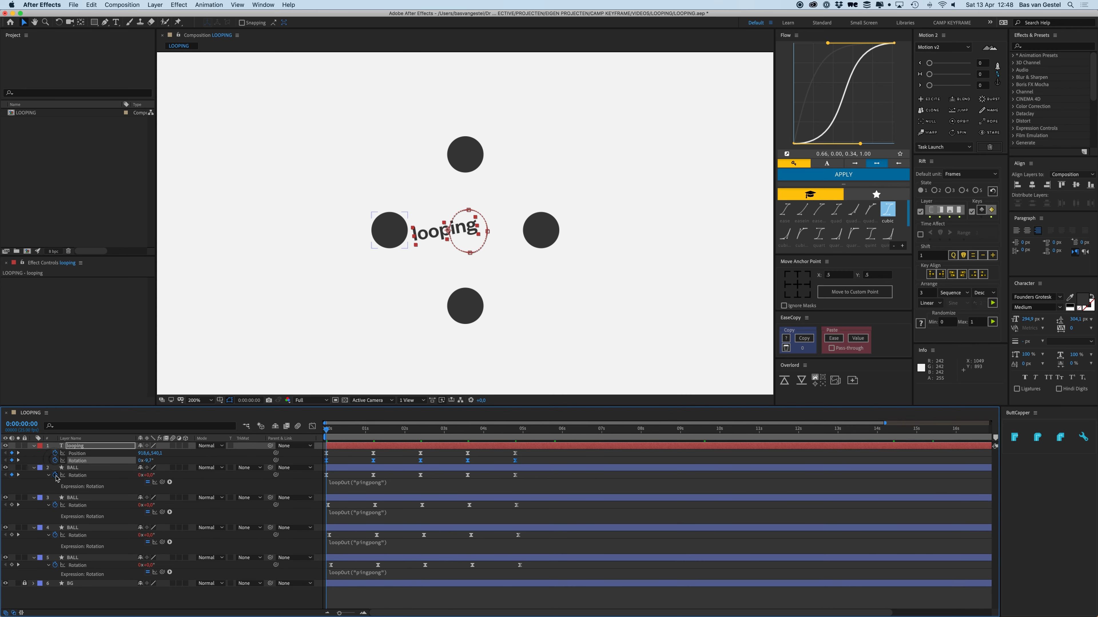
{"action": "left_click", "coordinate": [55, 475], "text": "alt"}
{"action": "left_click", "coordinate": [55, 490], "text": "alt"}
{"action": "left_click", "coordinate": [55, 504], "text": "alt"}
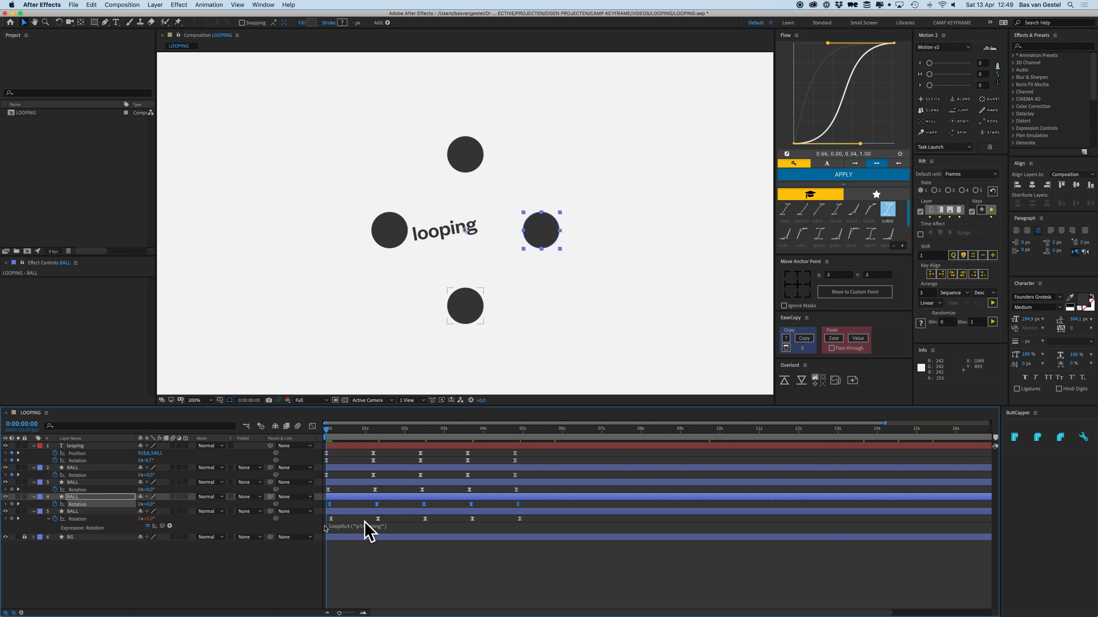
{"action": "left_click", "coordinate": [55, 519], "text": "alt"}
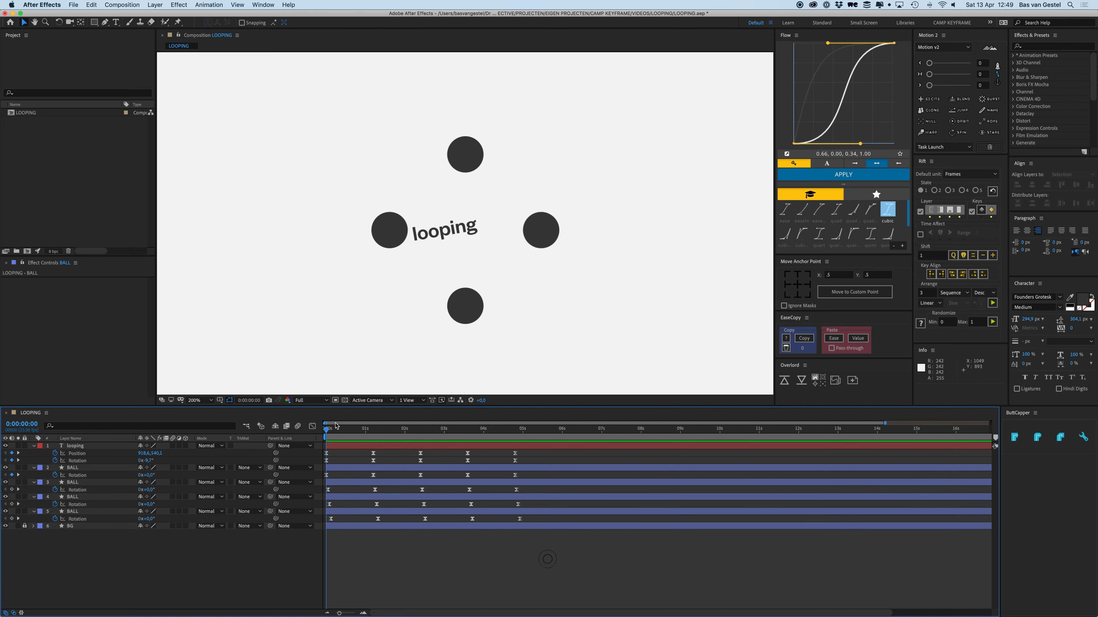
Step: Move the current time to 0:00:04:20, at the balls' last Rotation keyframes
{"action": "left_click_drag", "start_coordinate": [342, 431], "coordinate": [515, 444]}
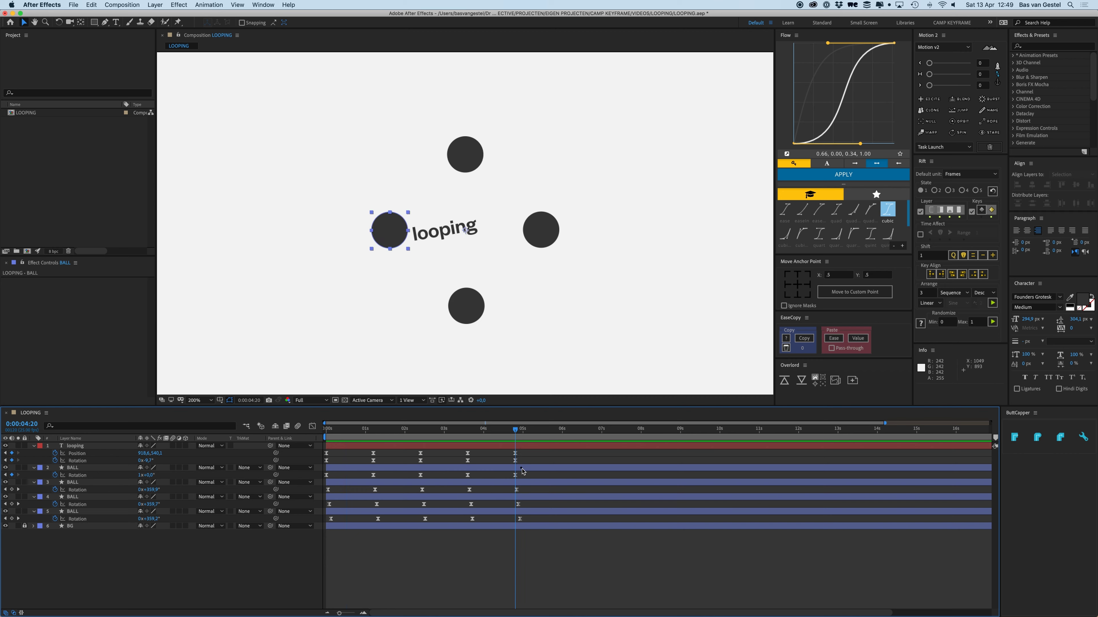
{"action": "left_click", "coordinate": [521, 468]}
{"action": "left_click_drag", "start_coordinate": [337, 432], "coordinate": [323, 436]}
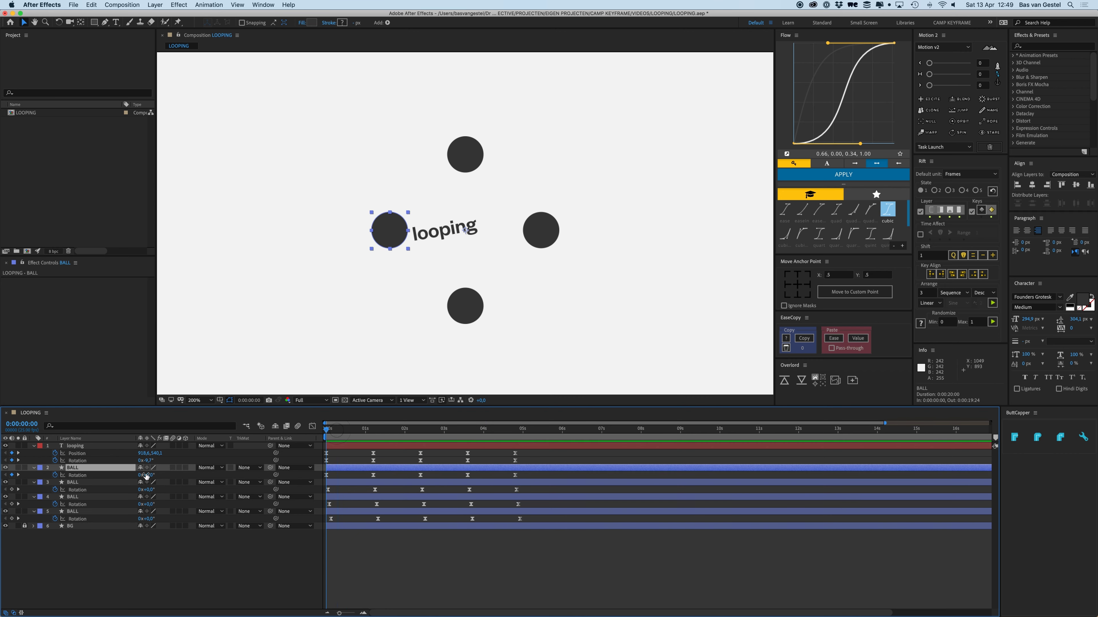
{"action": "left_click_drag", "start_coordinate": [484, 436], "coordinate": [512, 437]}
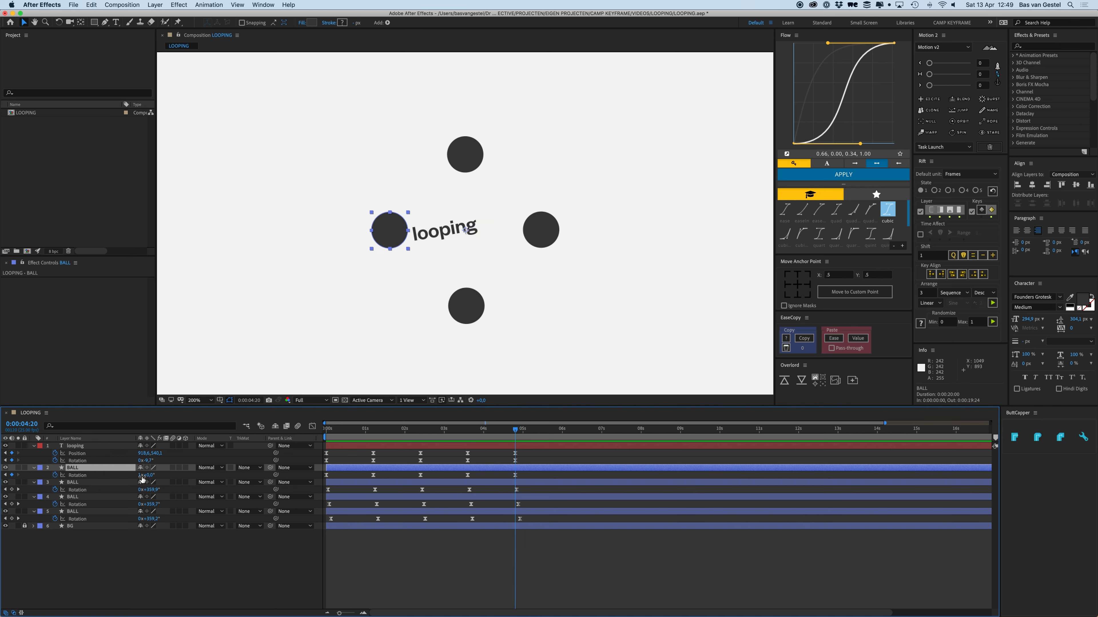
{"action": "left_click", "coordinate": [526, 479]}
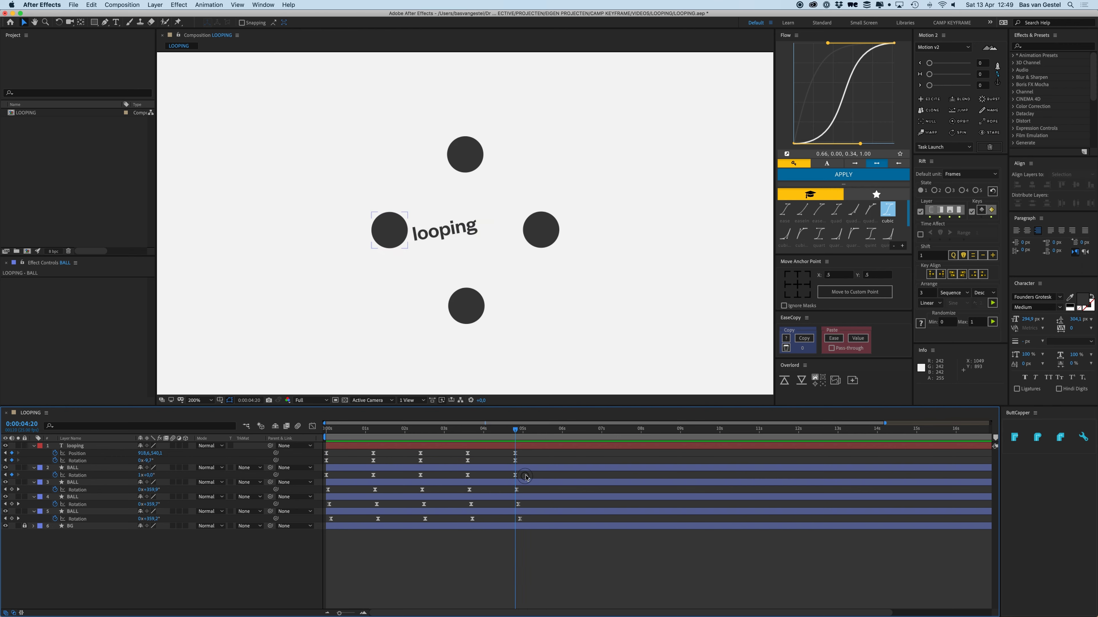
{"action": "left_click", "coordinate": [515, 475]}
{"action": "left_click", "coordinate": [325, 433]}
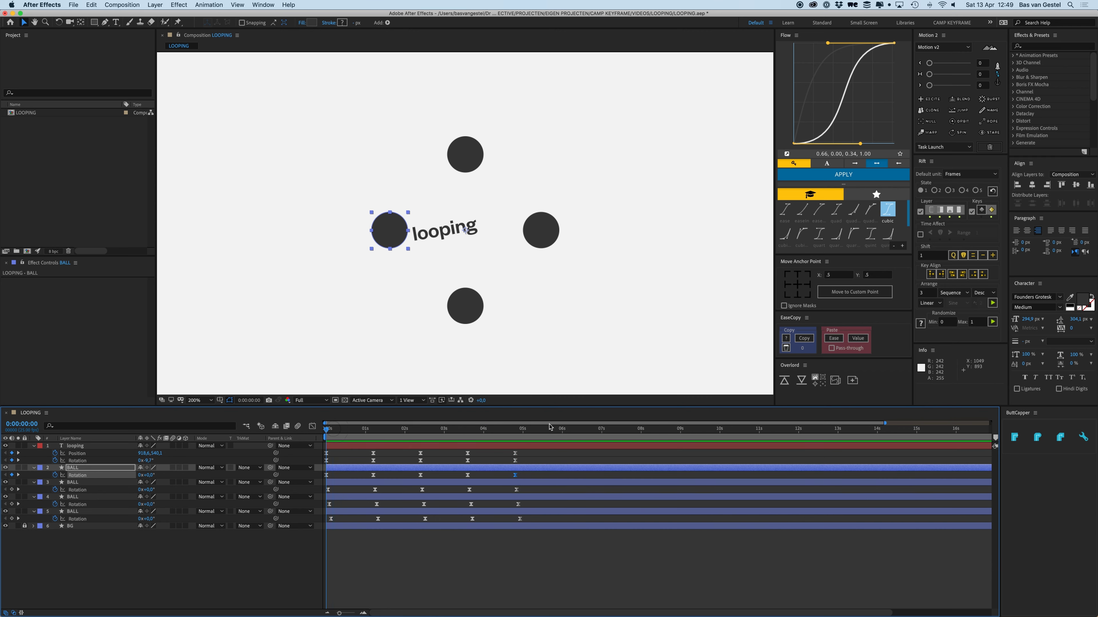
{"action": "left_click", "coordinate": [516, 430]}
{"action": "left_click", "coordinate": [515, 430]}
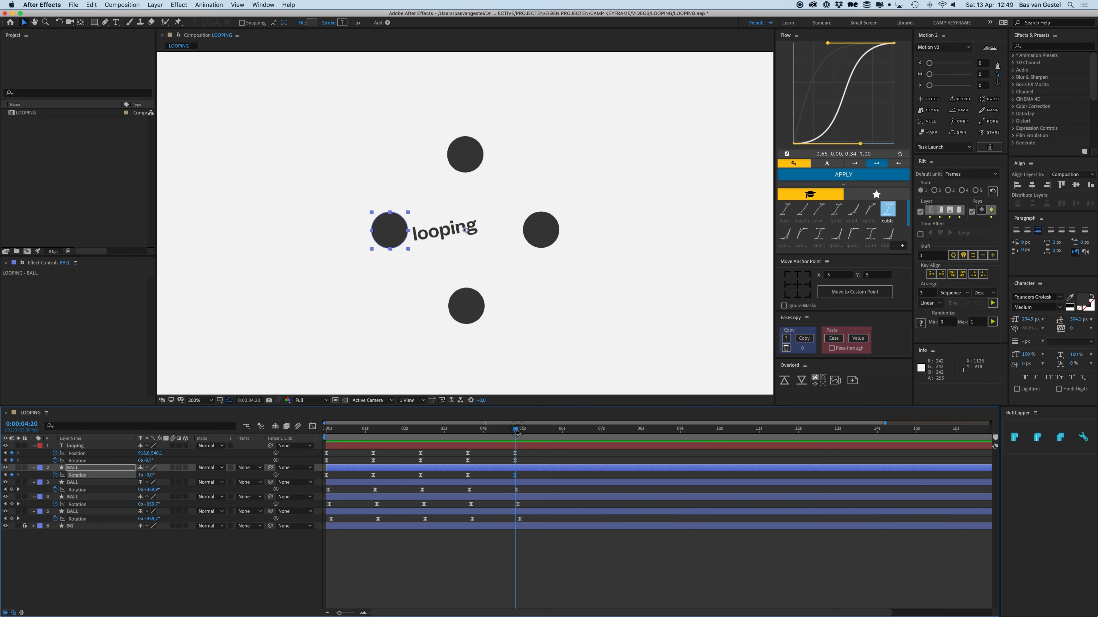
Step: Set the first and second balls' Rotation to 20° around 0:00:04:20–0:00:04:21
{"action": "left_click", "coordinate": [152, 475]}
{"action": "type", "text": "20"}
{"action": "key", "text": "Return"}
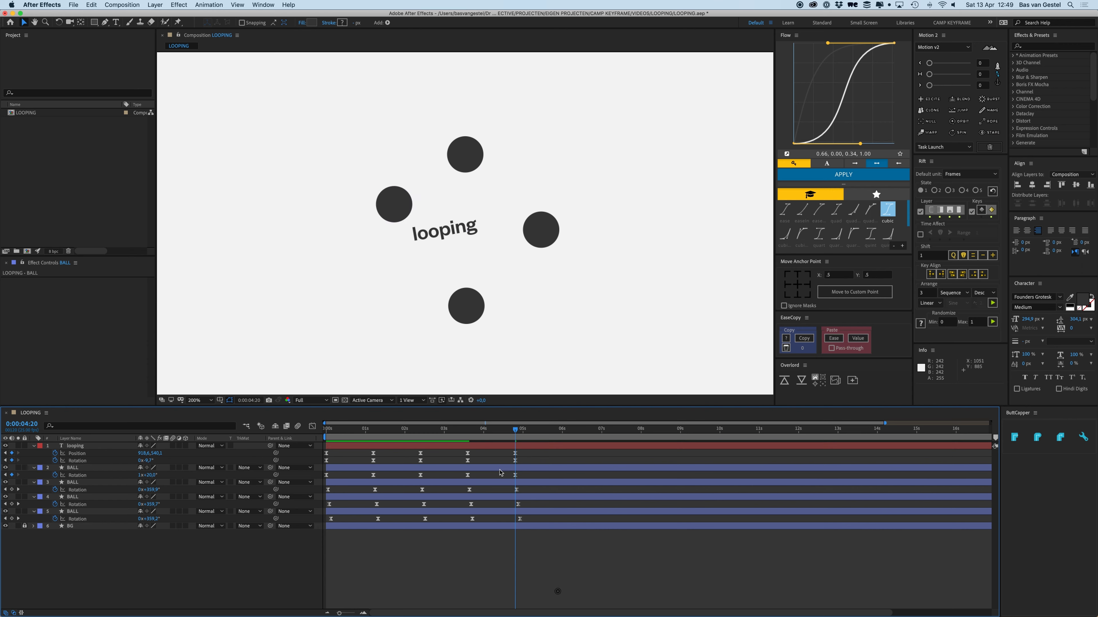
{"action": "left_click", "coordinate": [401, 261]}
{"action": "key", "text": "Home"}
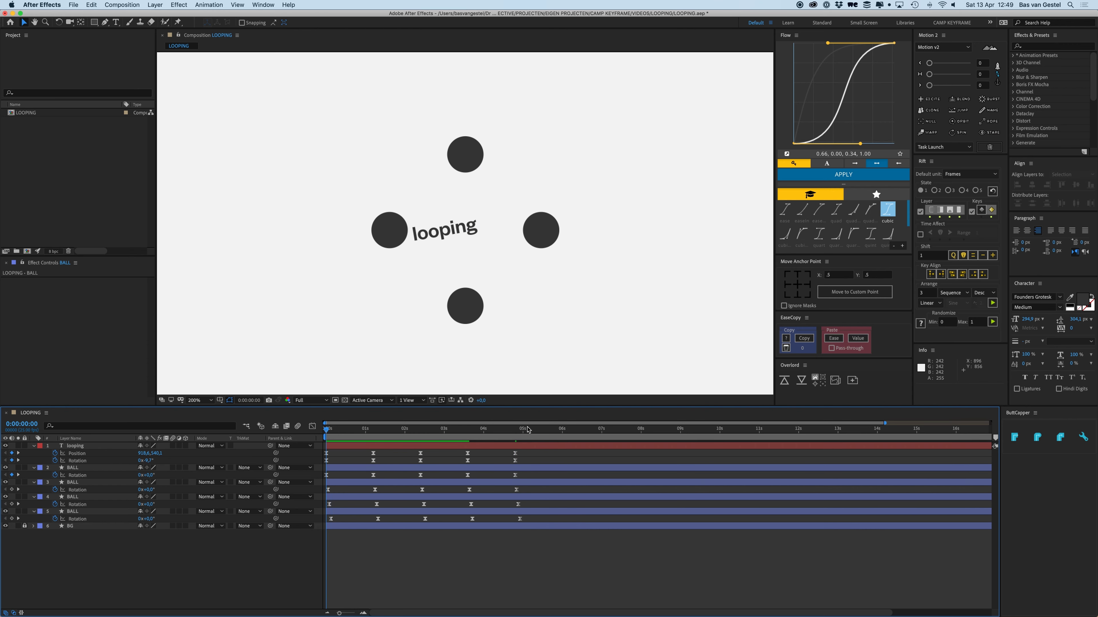
{"action": "left_click_drag", "start_coordinate": [474, 432], "coordinate": [516, 433]}
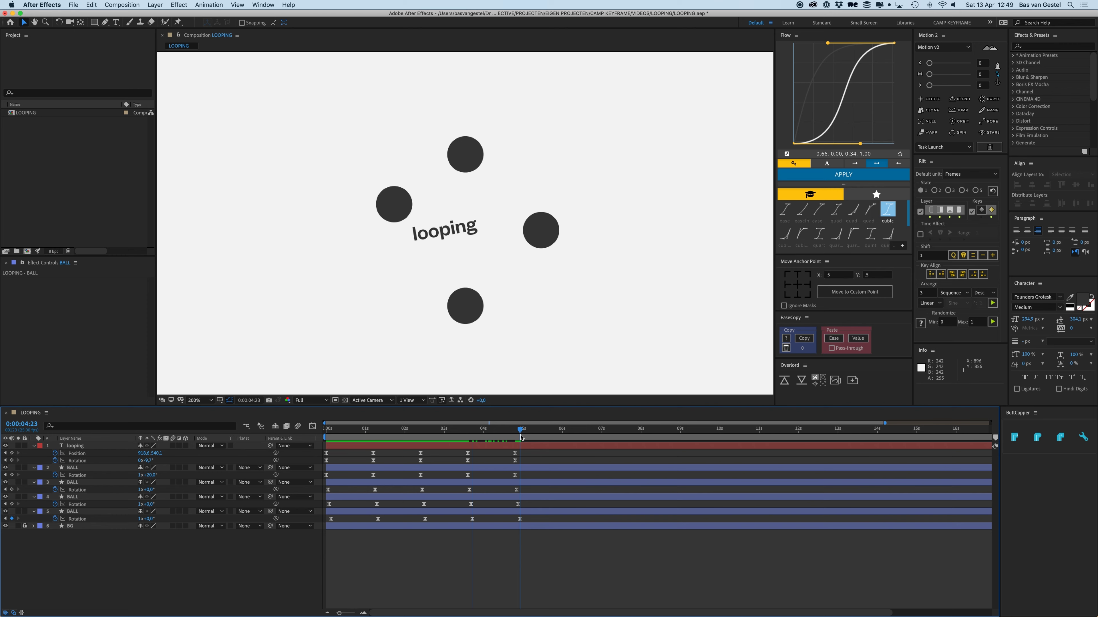
{"action": "left_click", "coordinate": [151, 490]}
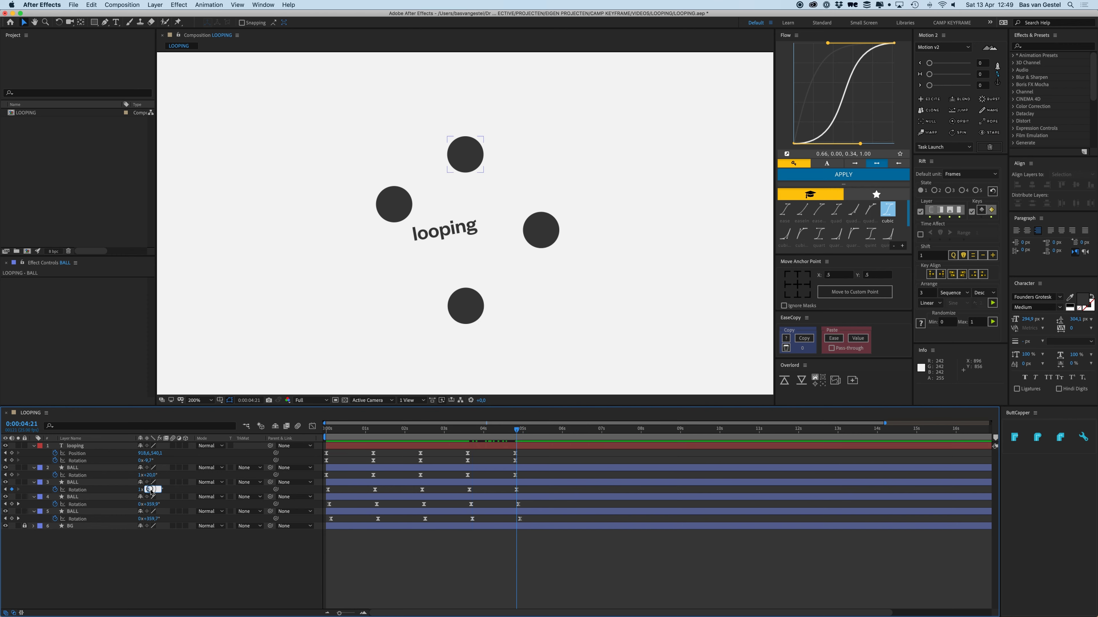
{"action": "type", "text": "20"}
{"action": "key", "text": "Return"}
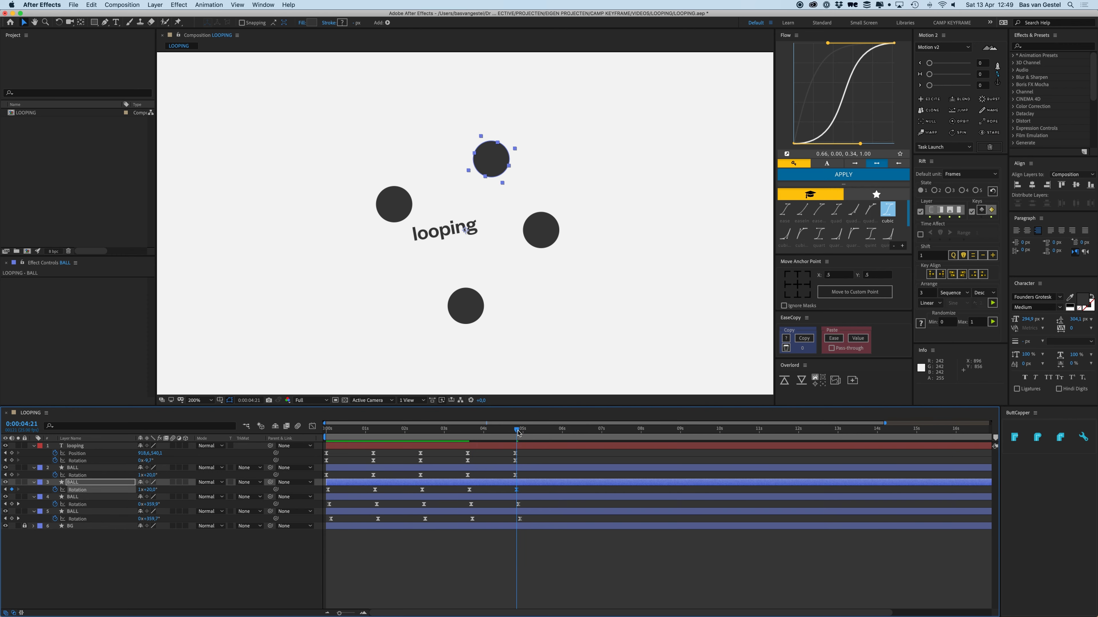
Step: Set the third ball's Rotation to 20° and the last ball's to one turn plus 20°
{"action": "left_click_drag", "start_coordinate": [520, 433], "coordinate": [521, 433]}
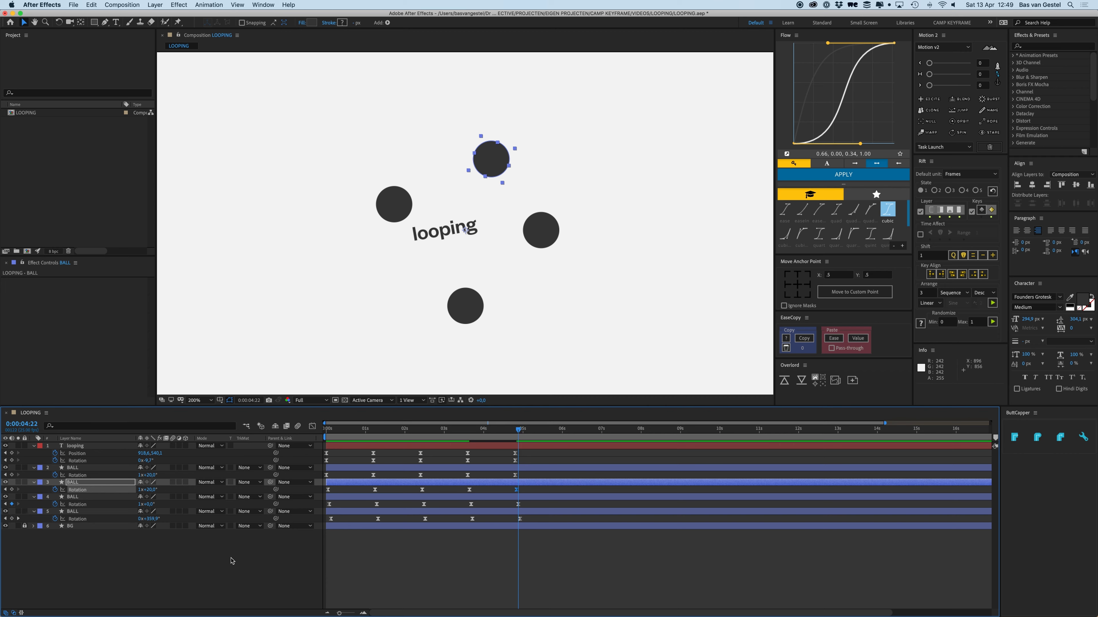
{"action": "left_click", "coordinate": [148, 505]}
{"action": "type", "text": "20"}
{"action": "key", "text": "Return"}
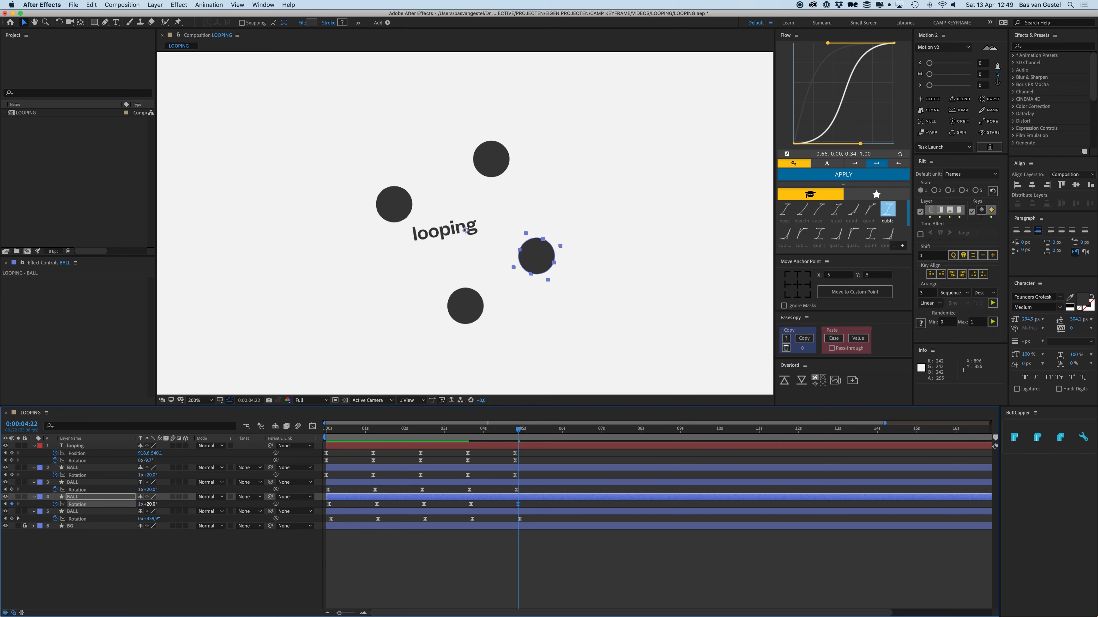
{"action": "key", "text": "Page_Down"}
{"action": "left_click", "coordinate": [154, 519]}
{"action": "type", "text": "20"}
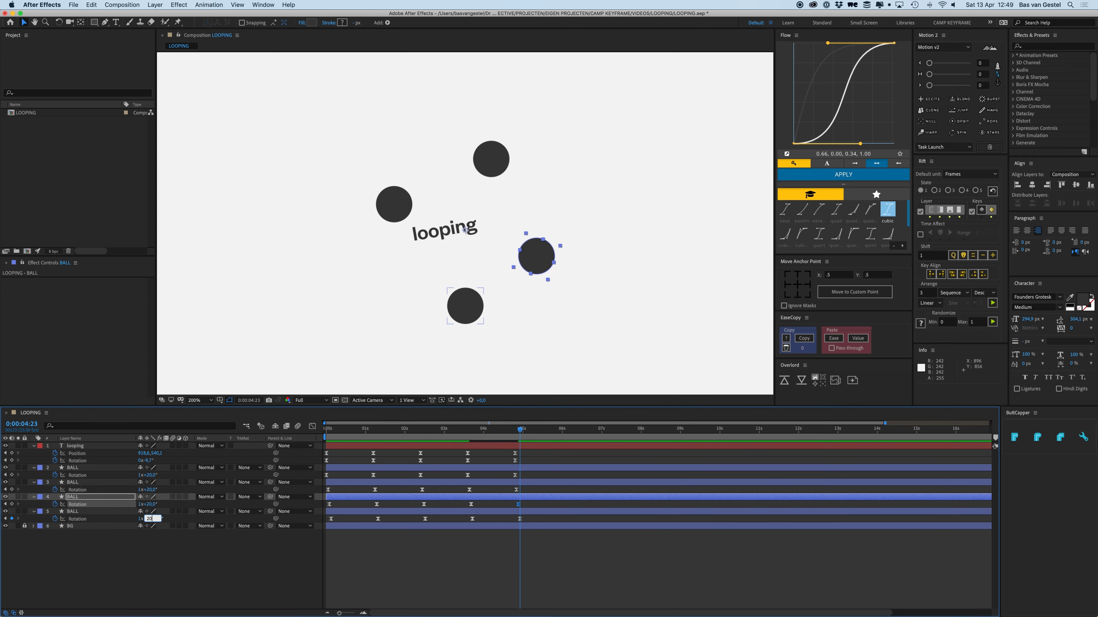
{"action": "key", "text": "Return"}
{"action": "left_click", "coordinate": [514, 290]}
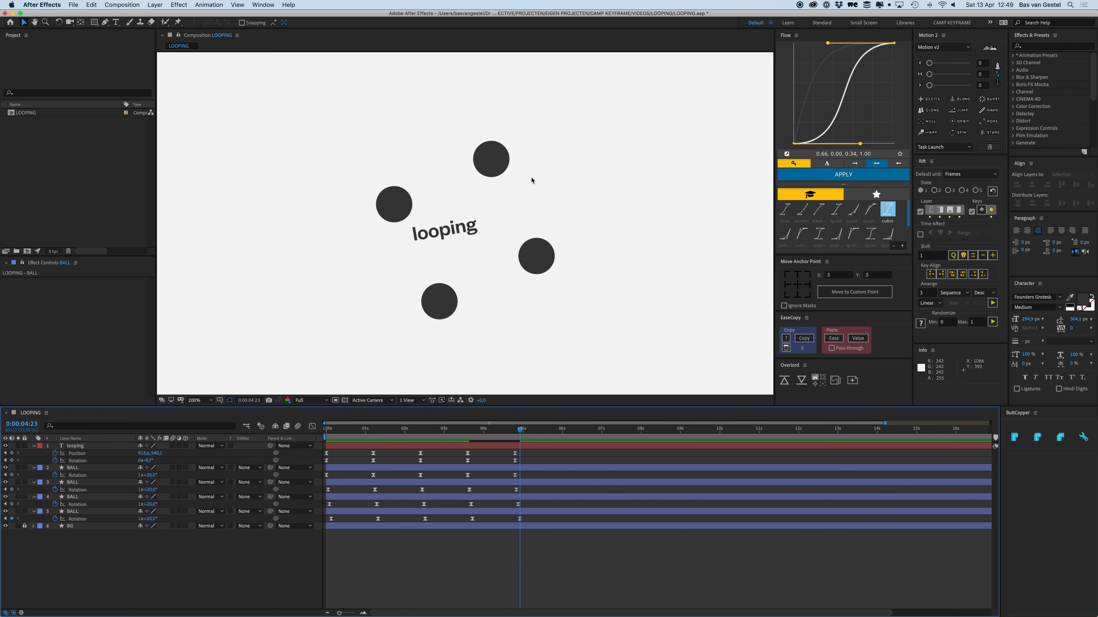
{"action": "left_click", "coordinate": [521, 462]}
Step: Give the text's Position a loopOut() expression again at 0:00:04:20
{"action": "left_click_drag", "start_coordinate": [522, 435], "coordinate": [518, 434]}
{"action": "left_click", "coordinate": [56, 454], "text": "alt"}
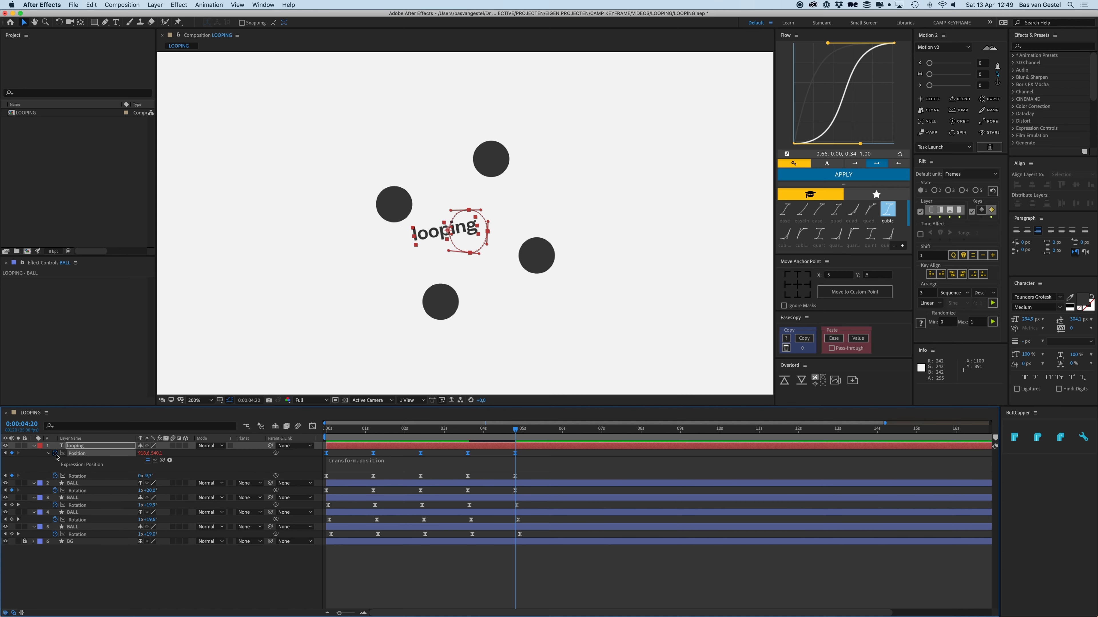
{"action": "type", "text": "loopO"}
{"action": "key", "text": "Return"}
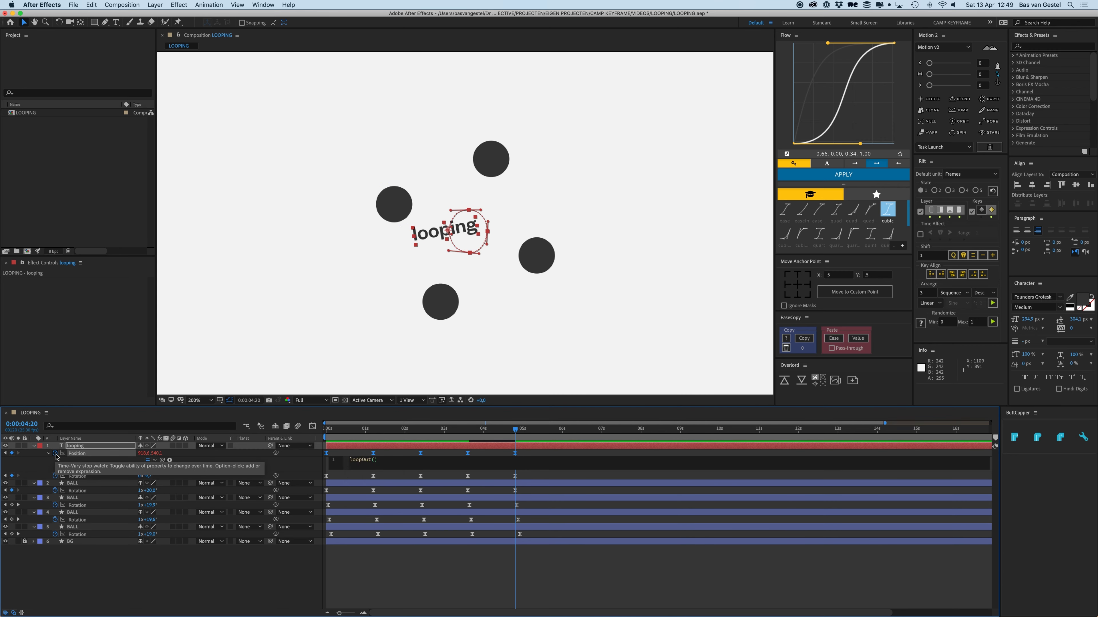
{"action": "left_click", "coordinate": [369, 511]}
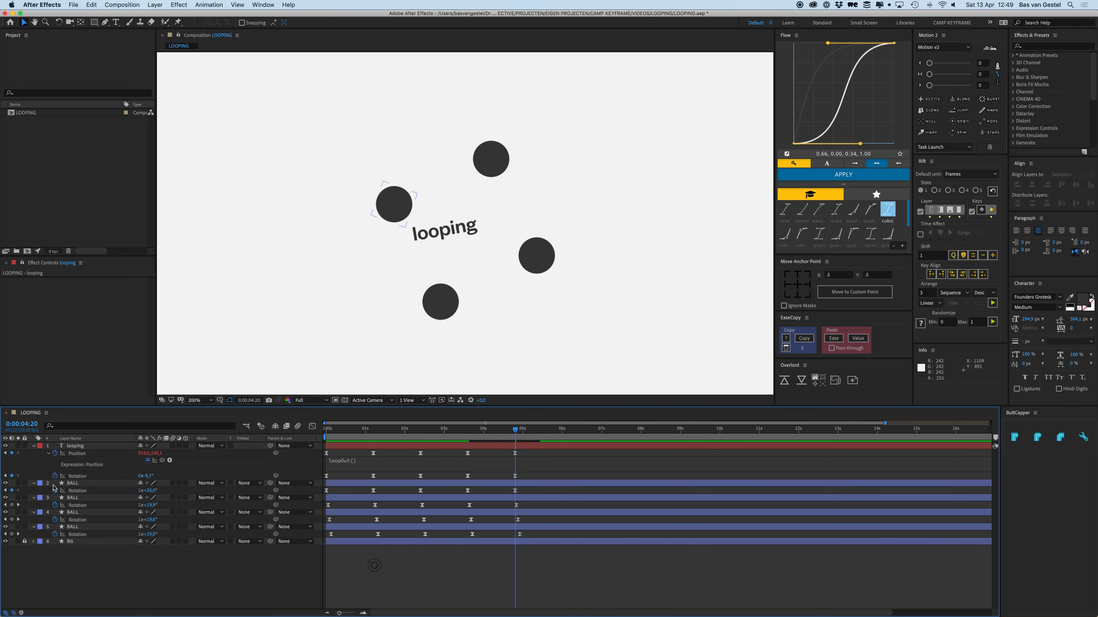
Step: Paste loopOut() into the text's Rotation and every ball's Rotation
{"action": "left_click", "coordinate": [54, 476], "text": "alt"}
{"action": "type", "text": "loopOut()"}
{"action": "left_click", "coordinate": [55, 506], "text": "alt"}
{"action": "type", "text": "loopOut()"}
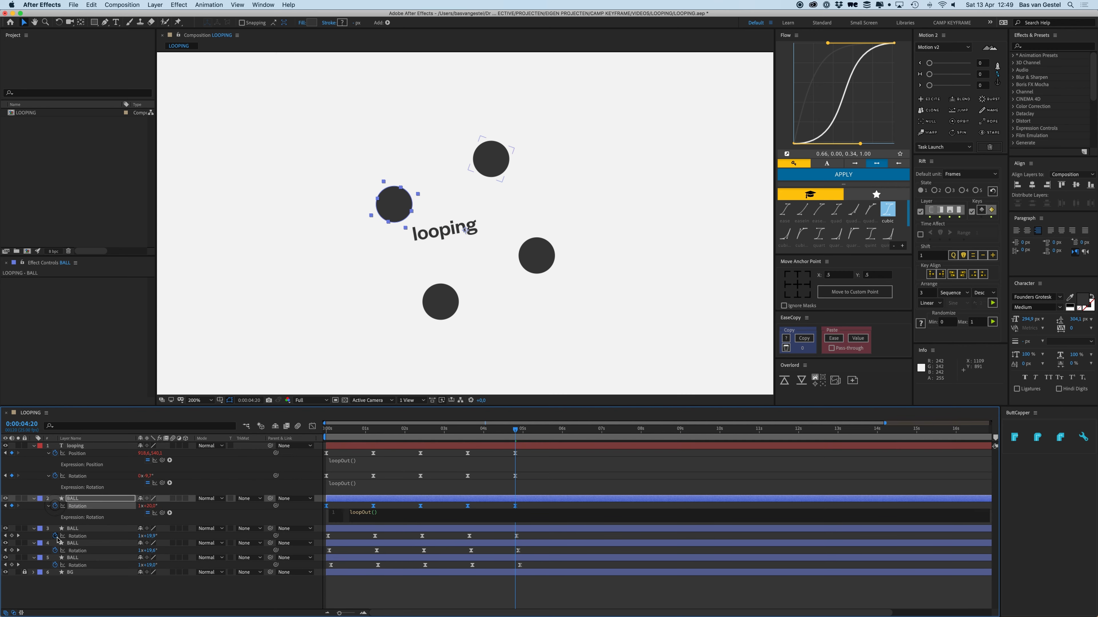
{"action": "left_click", "coordinate": [55, 536], "text": "alt"}
{"action": "type", "text": "loopOut()"}
{"action": "left_click", "coordinate": [55, 566], "text": "alt"}
{"action": "type", "text": "loopOut()"}
{"action": "left_click", "coordinate": [55, 596], "text": "alt"}
{"action": "type", "text": "loopOut()"}
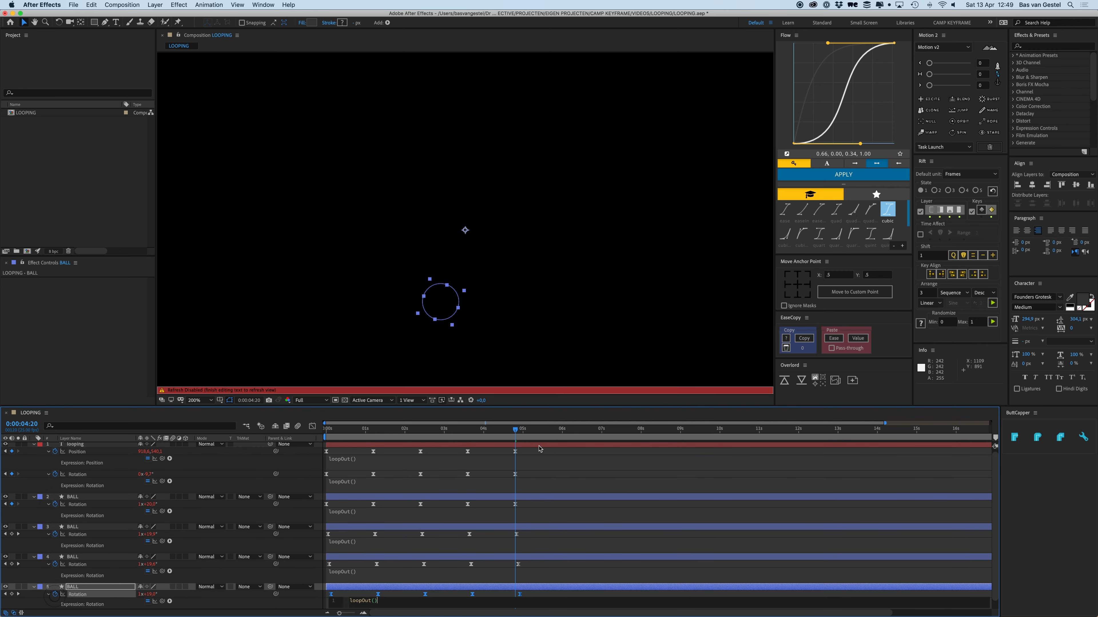
{"action": "left_click", "coordinate": [265, 471]}
Step: Preview the looping animation, then jump back to the start
{"action": "key", "text": "space"}
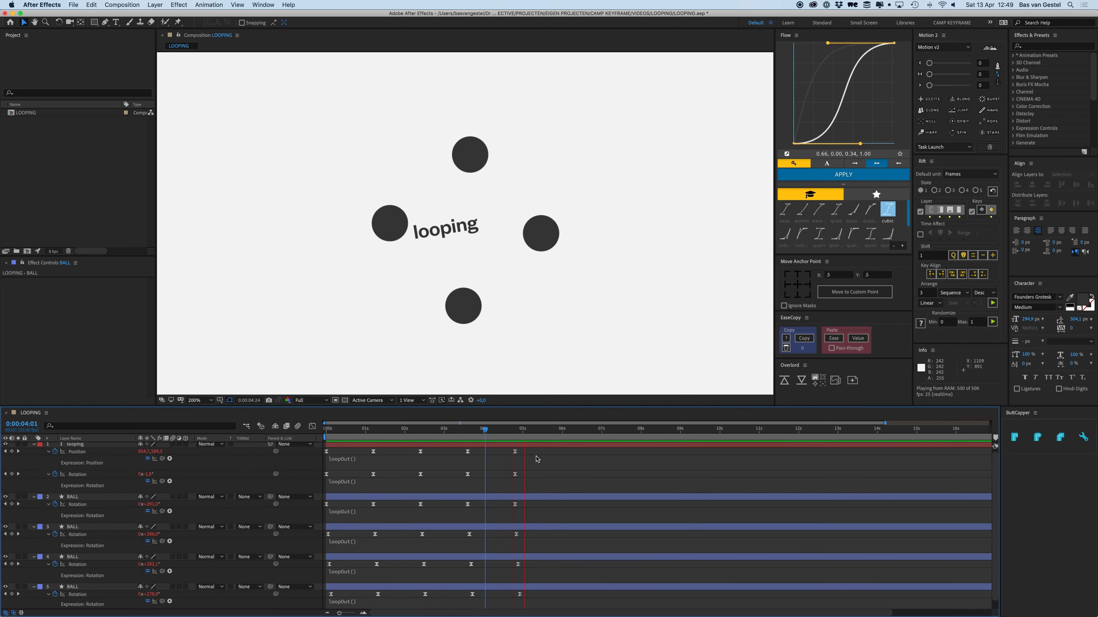
{"action": "left_click_drag", "start_coordinate": [522, 433], "coordinate": [520, 434]}
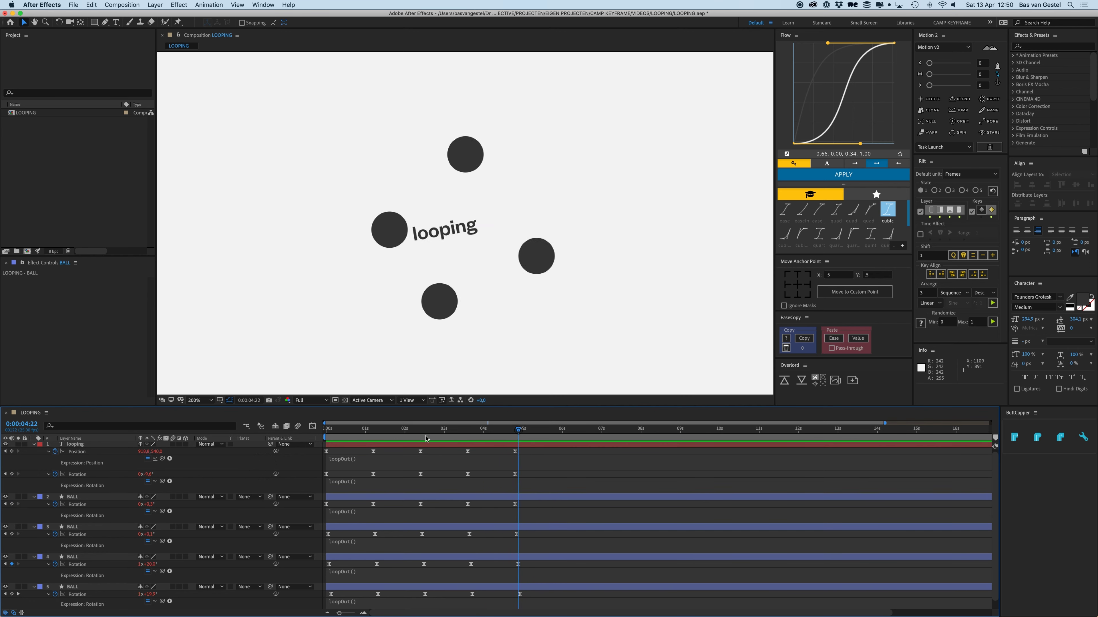
{"action": "key", "text": "Home"}
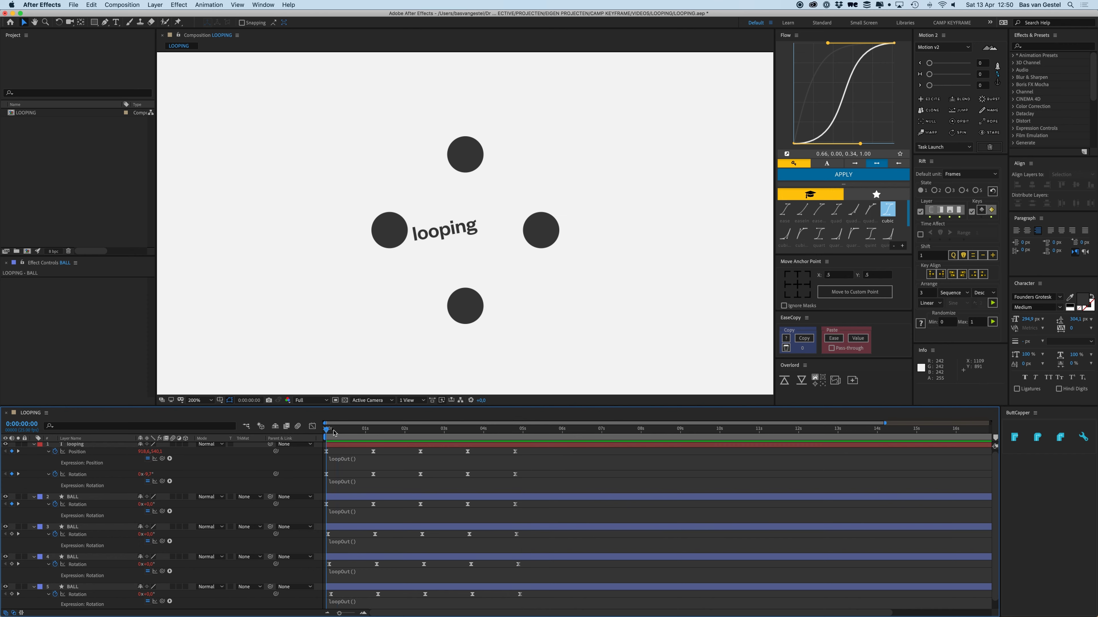
Step: Scrub to 0:00:04:20 and rewrite the text's Position expression as loopOut("offset")
{"action": "left_click_drag", "start_coordinate": [334, 432], "coordinate": [518, 444]}
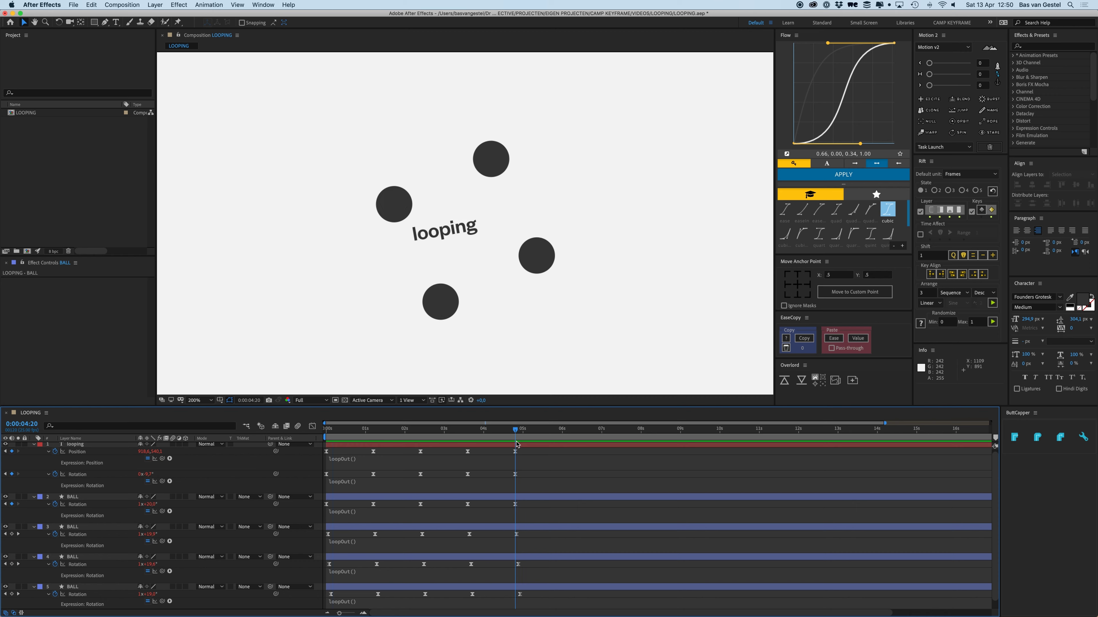
{"action": "left_click", "coordinate": [355, 462]}
{"action": "left_click", "coordinate": [374, 458]}
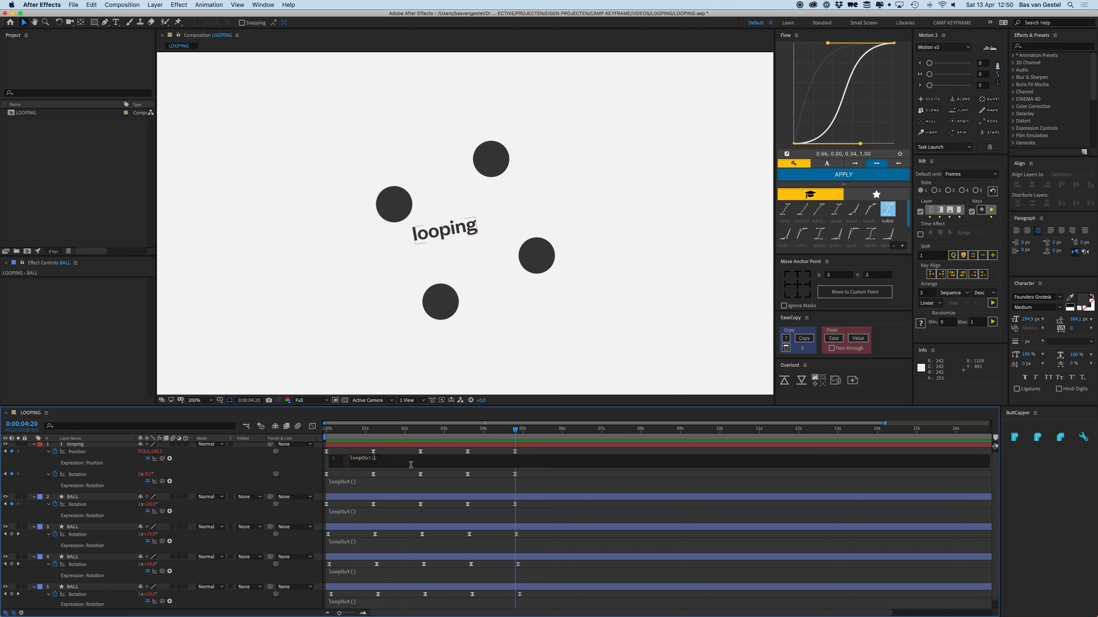
{"action": "type", "text": "\""}
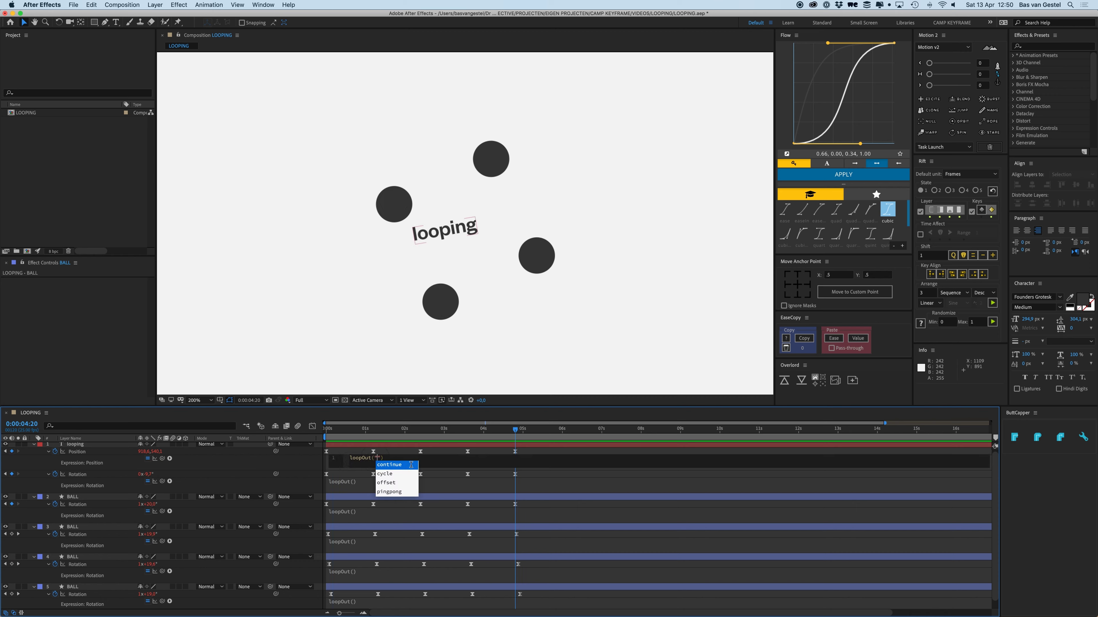
{"action": "type", "text": "off"}
{"action": "left_click", "coordinate": [412, 466]}
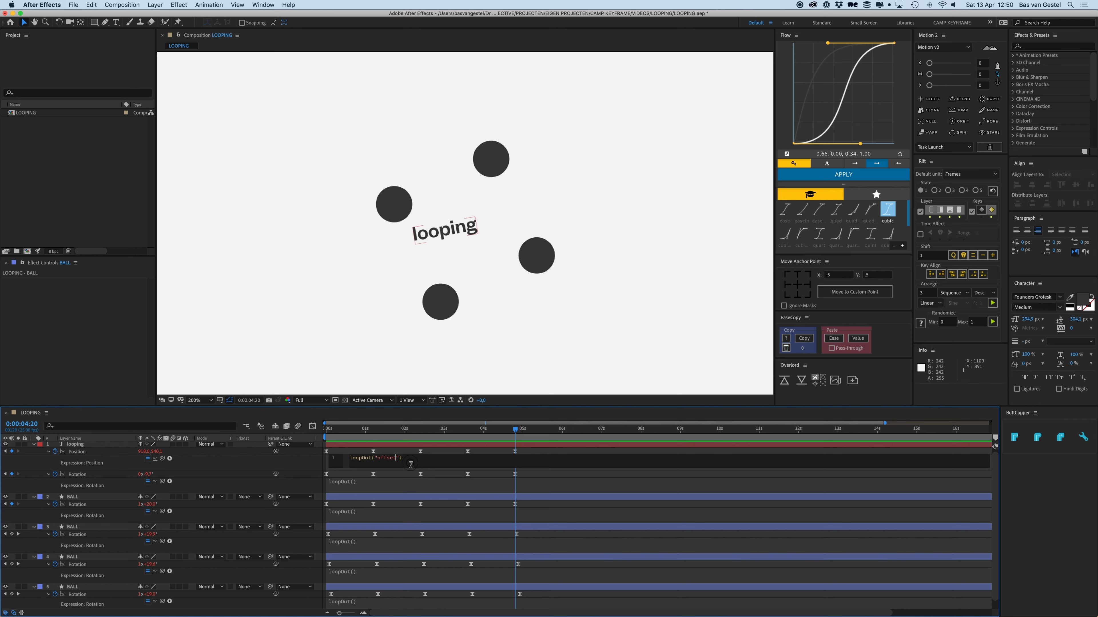
{"action": "key", "text": "super+a"}
{"action": "left_click", "coordinate": [276, 463]}
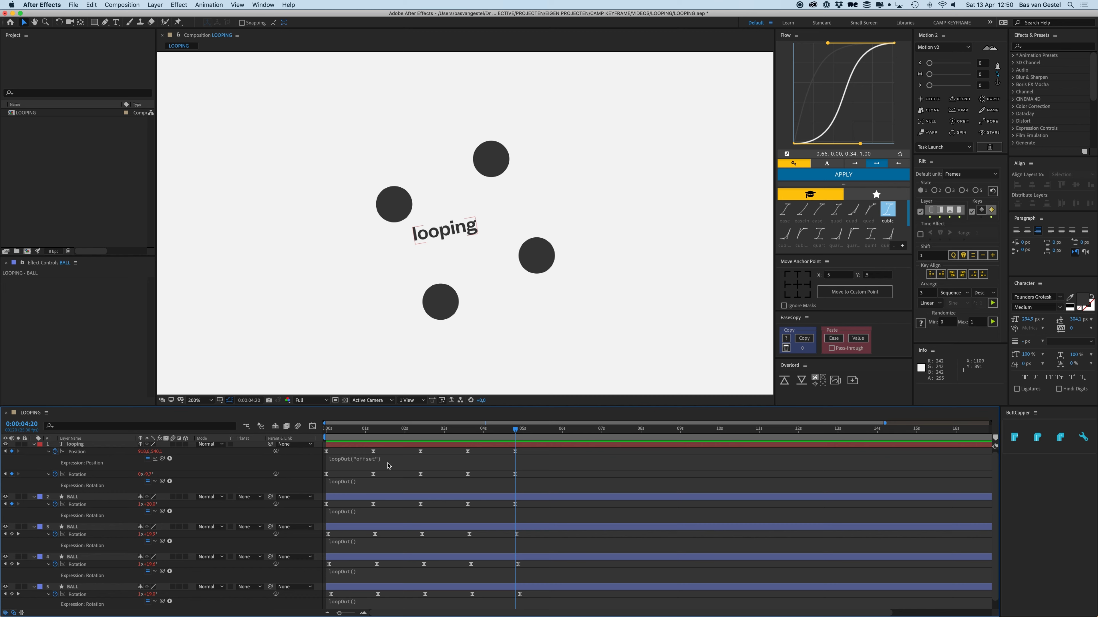
Step: Revert the text's Position expression to plain loopOut()
{"action": "left_click", "coordinate": [368, 461]}
{"action": "key", "text": "super+c"}
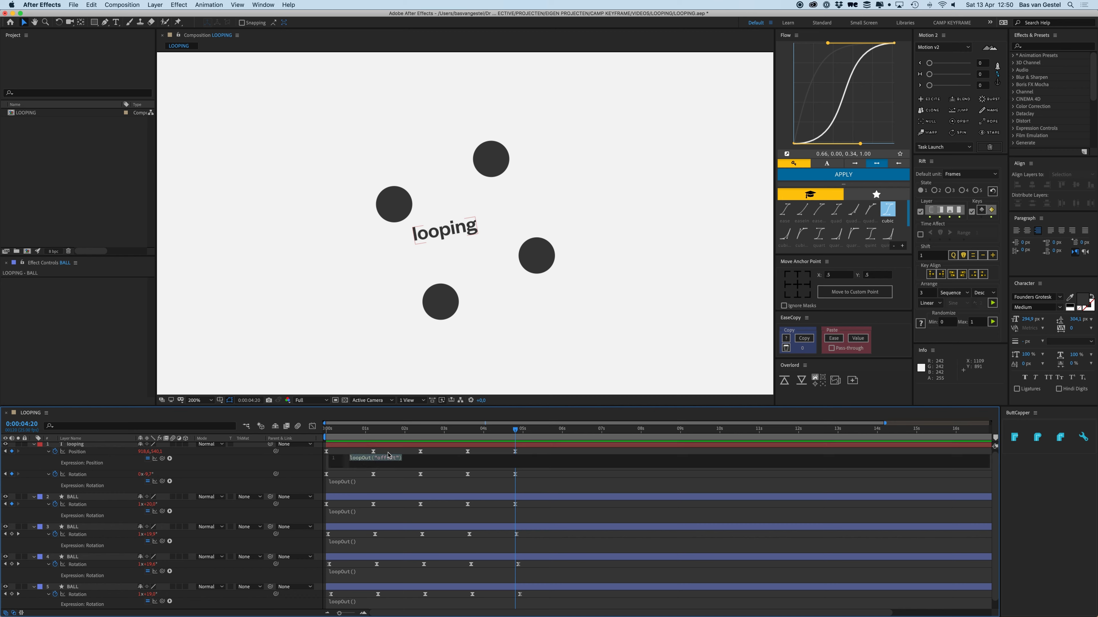
{"action": "left_click", "coordinate": [400, 461]}
{"action": "key", "text": "BackSpace"}
{"action": "key", "text": "BackSpace"}
{"action": "key", "text": "BackSpace"}
{"action": "key", "text": "BackSpace"}
{"action": "key", "text": "BackSpace"}
{"action": "key", "text": "BackSpace"}
{"action": "key", "text": "BackSpace"}
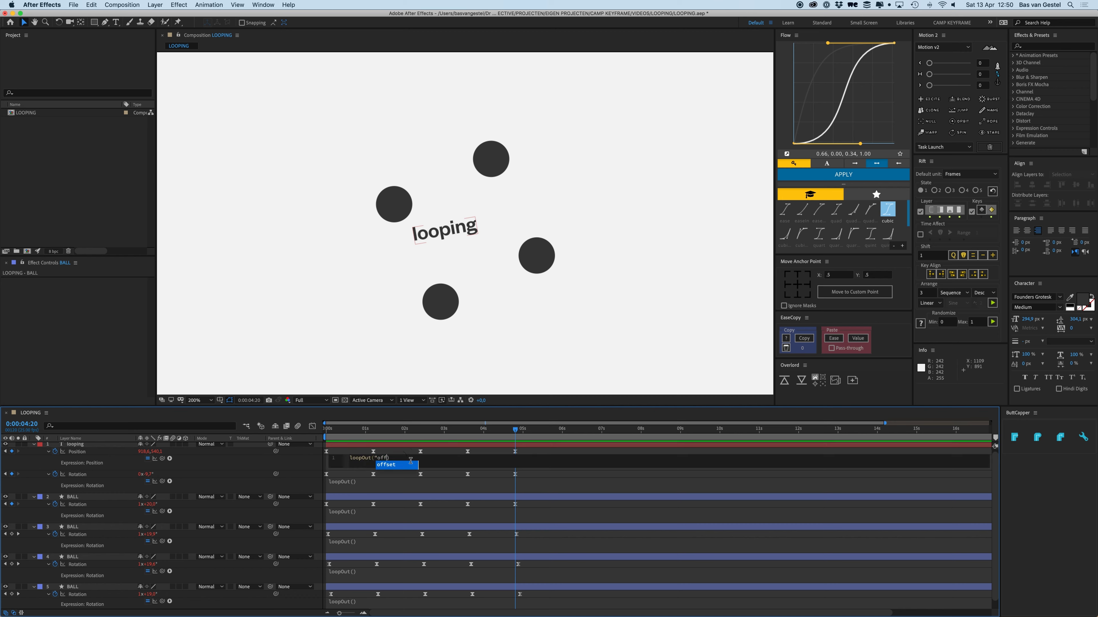
{"action": "key", "text": "BackSpace"}
{"action": "left_click", "coordinate": [394, 451]}
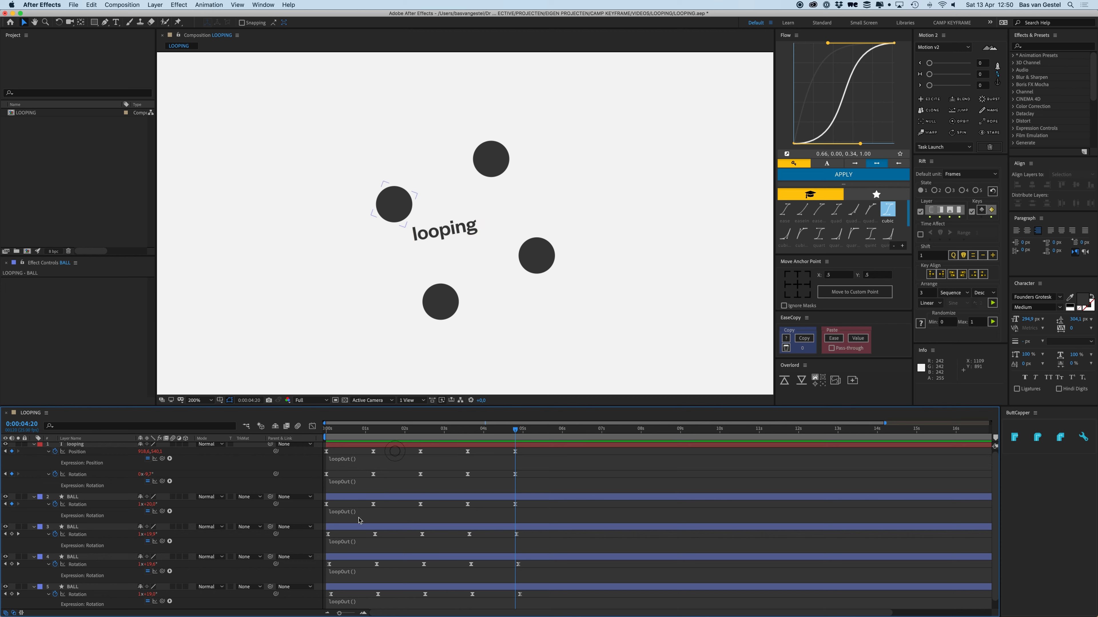
Step: Paste loopOut("offset") into all four balls' Rotation expressions and play a preview
{"action": "left_click", "coordinate": [351, 513]}
{"action": "key", "text": "super+v"}
{"action": "left_click", "coordinate": [351, 542]}
{"action": "key", "text": "super+v"}
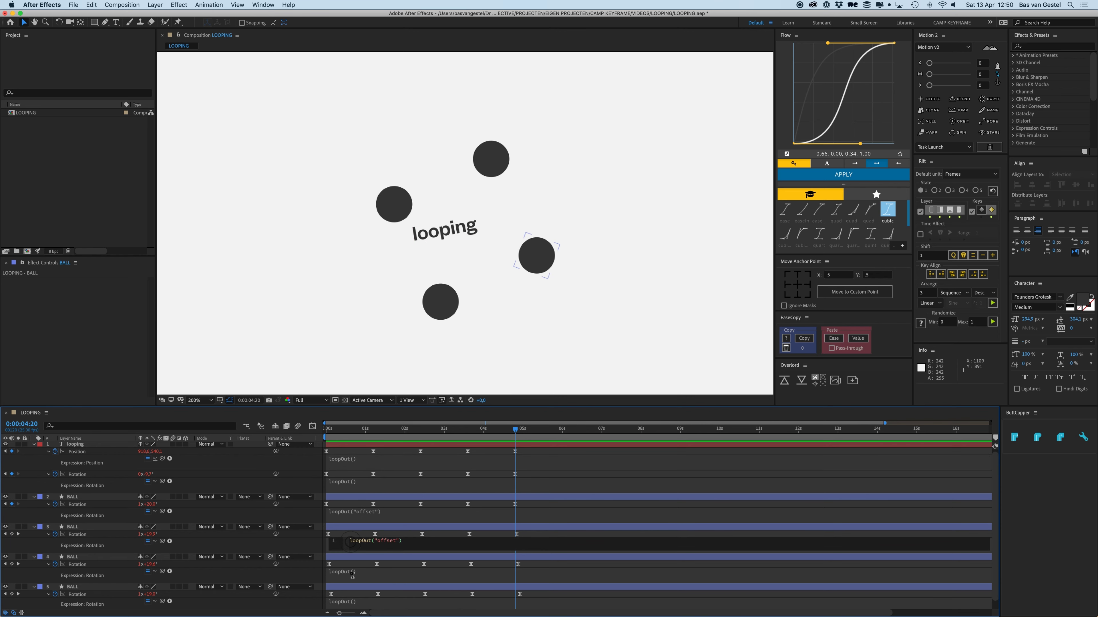
{"action": "left_click", "coordinate": [351, 573]}
{"action": "key", "text": "super+v"}
{"action": "left_click", "coordinate": [351, 602]}
{"action": "key", "text": "super+v"}
{"action": "left_click", "coordinate": [285, 464]}
{"action": "key", "text": "space"}
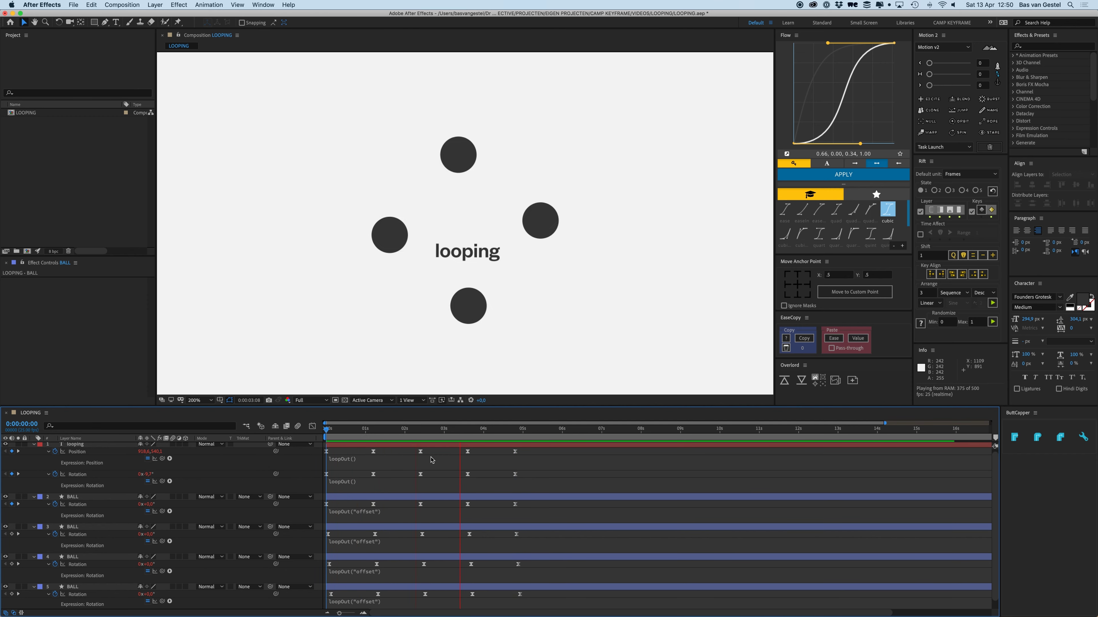
{"action": "key", "text": "space"}
{"action": "left_click", "coordinate": [397, 201]}
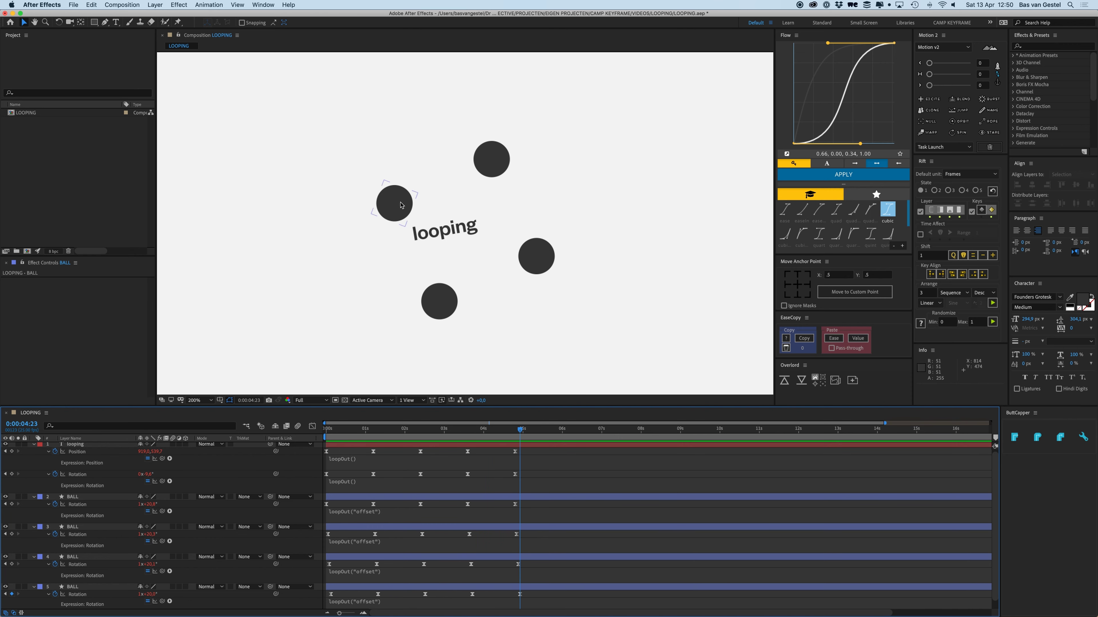
{"action": "left_click", "coordinate": [447, 304]}
{"action": "left_click", "coordinate": [511, 429]}
{"action": "key", "text": "space"}
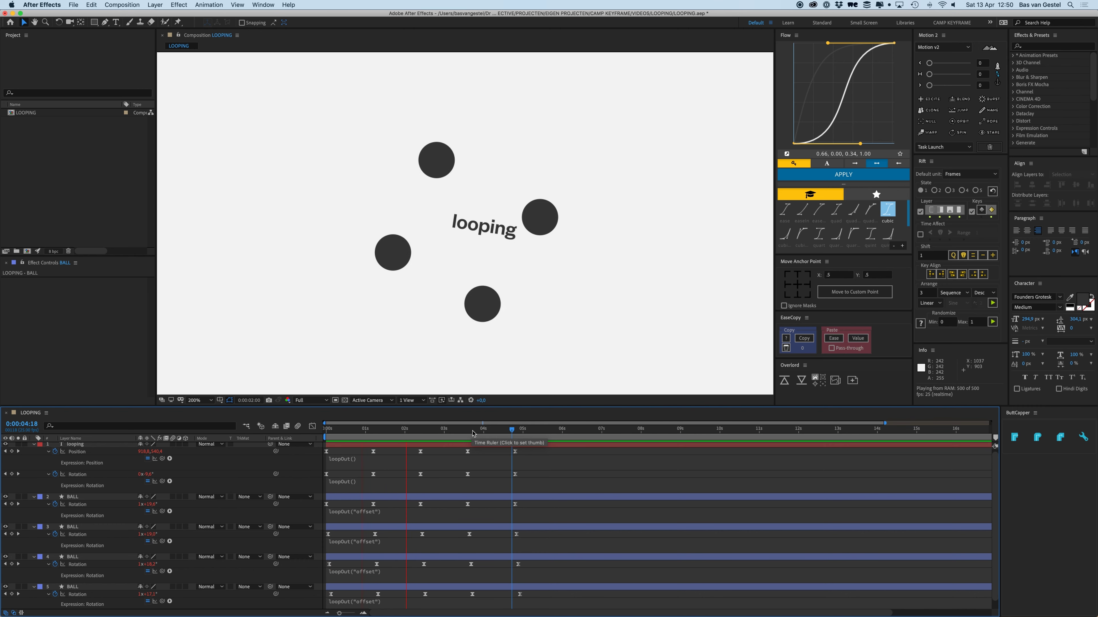
{"action": "key", "text": "space"}
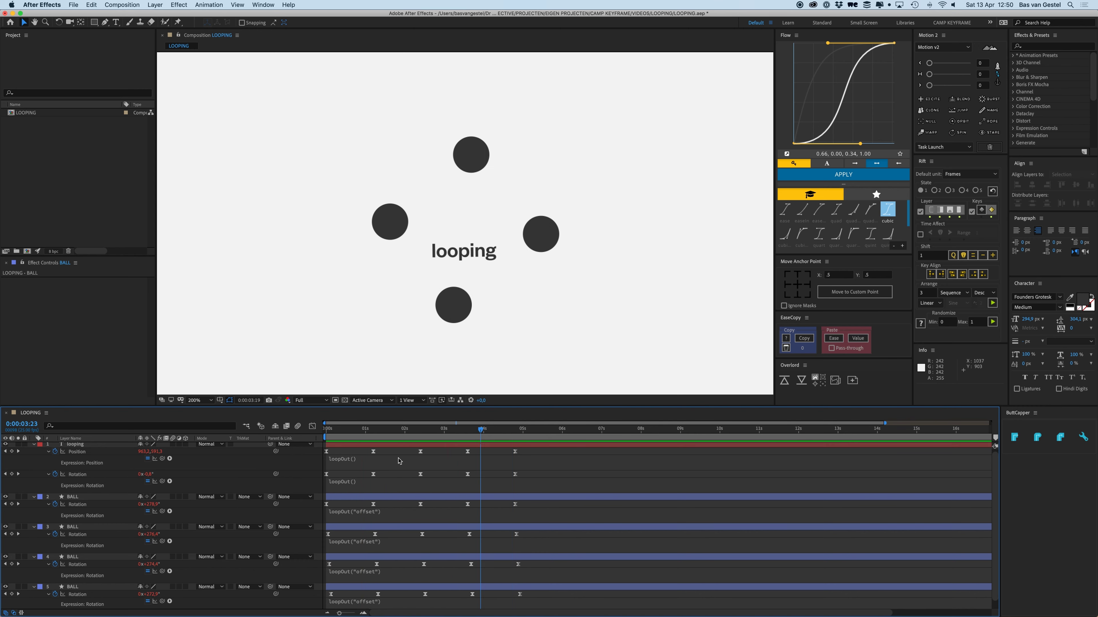
{"action": "scroll", "coordinate": [377, 476], "scroll_direction": "up", "scroll_amount": 1}
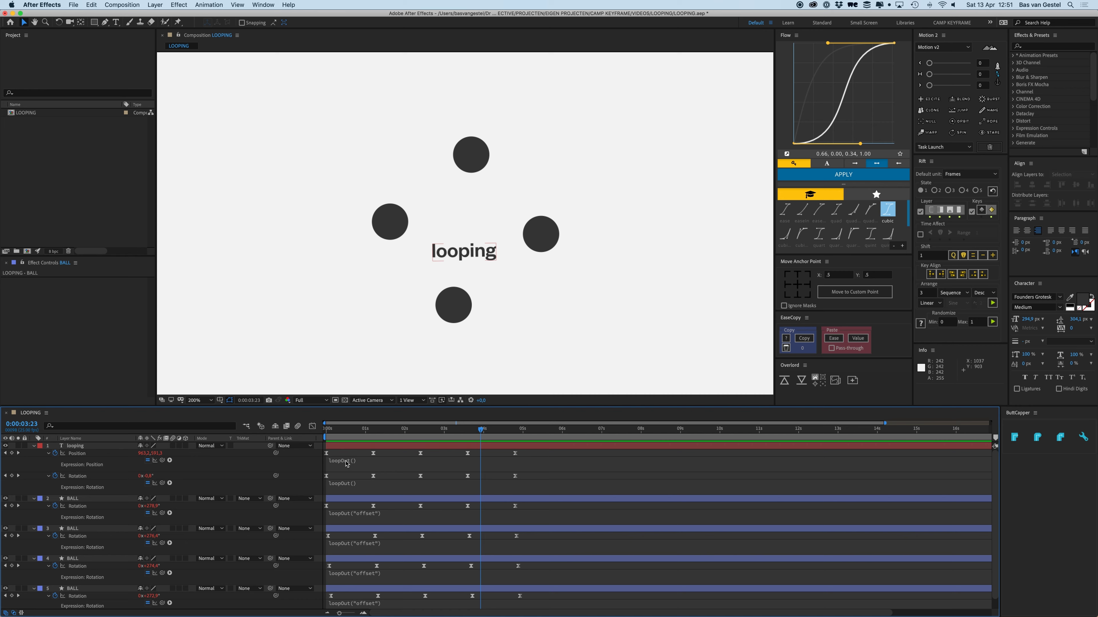
Step: Select the keyframes of the text and four ball layers and drag them to start around 0:00:07
{"action": "key", "text": "u"}
{"action": "left_click", "coordinate": [351, 446]}
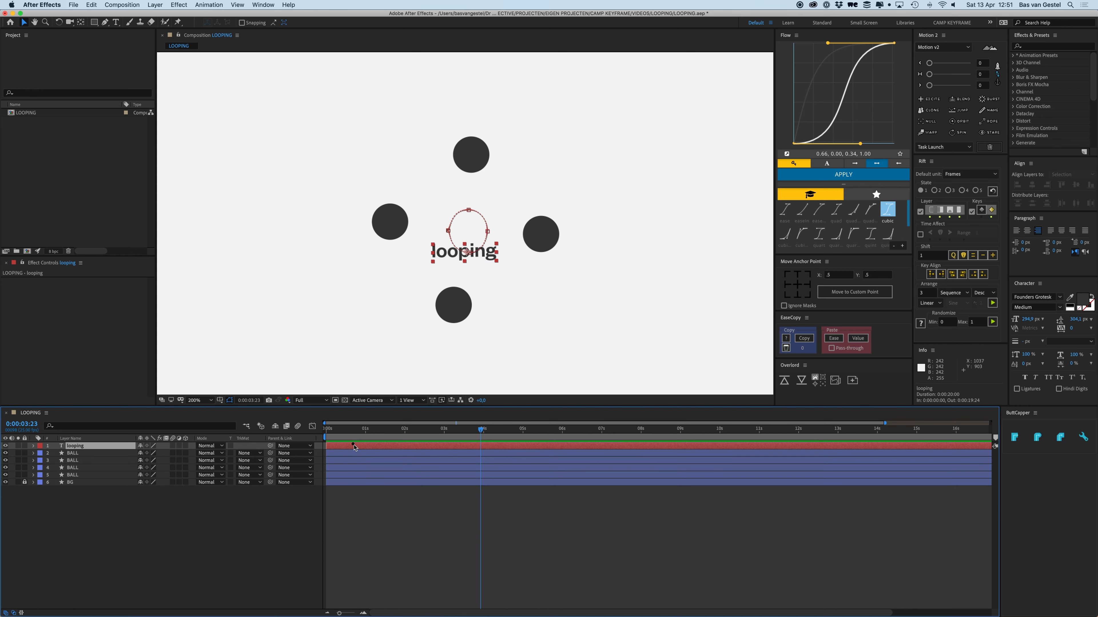
{"action": "left_click", "coordinate": [355, 474], "text": "shift"}
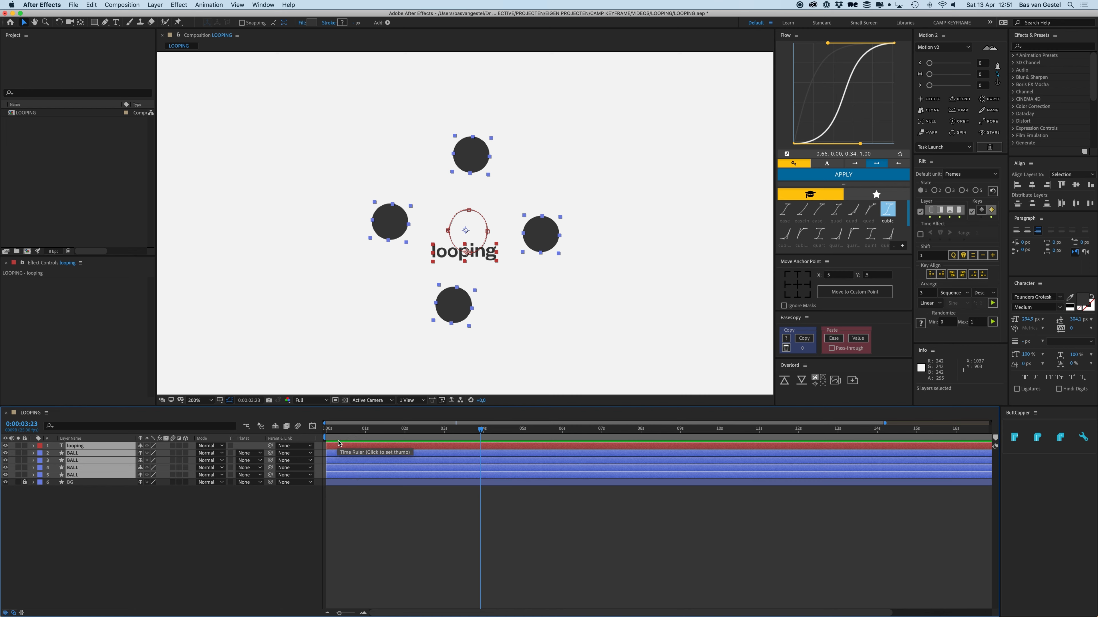
{"action": "key", "text": "u"}
{"action": "left_click_drag", "start_coordinate": [540, 457], "coordinate": [325, 529]}
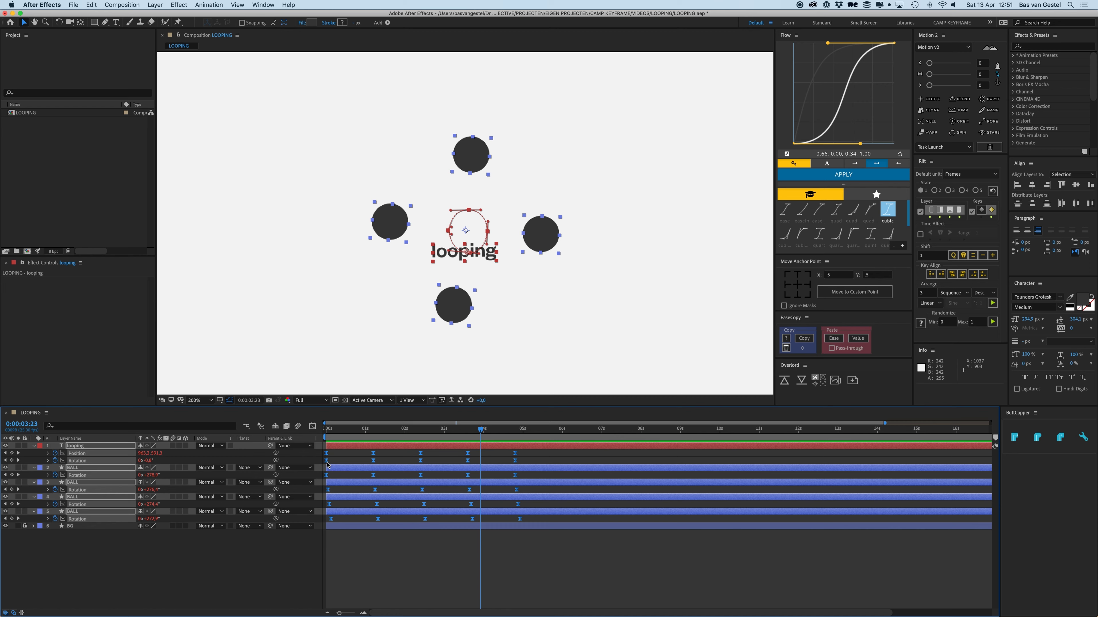
{"action": "left_click_drag", "start_coordinate": [327, 464], "coordinate": [614, 471]}
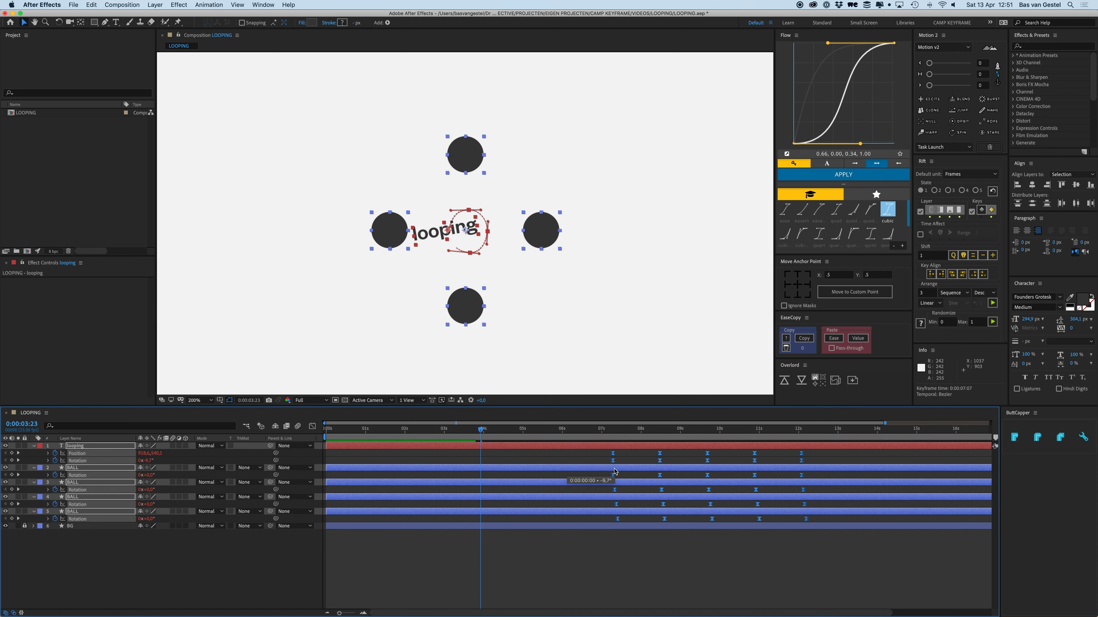
{"action": "left_click", "coordinate": [625, 429]}
{"action": "left_click", "coordinate": [633, 460]}
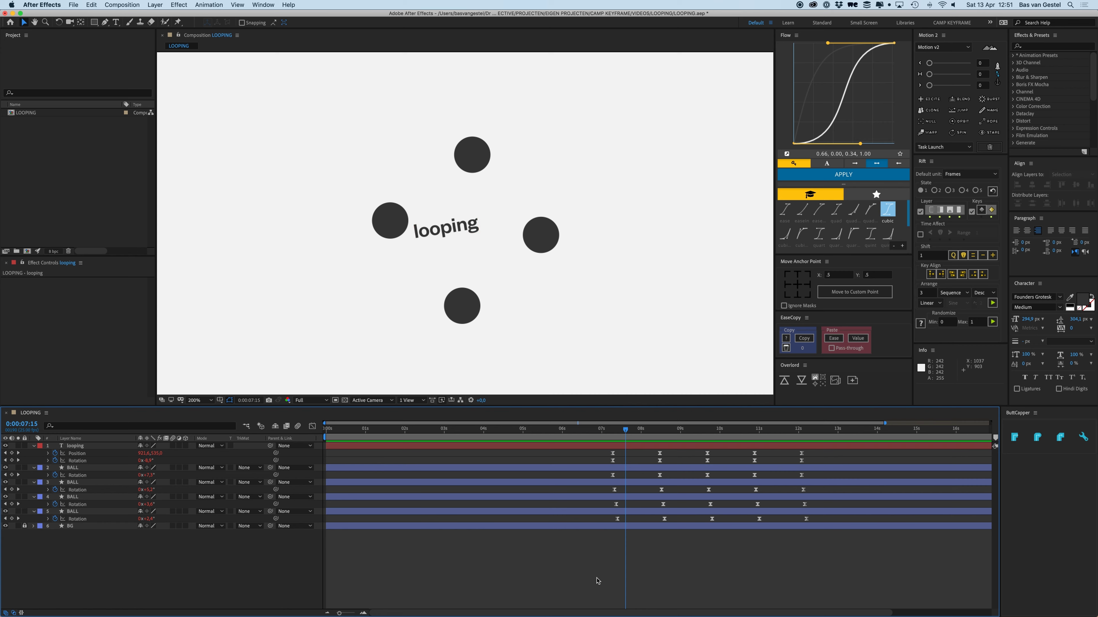
Step: Reveal expressions and change the text's Position expression from loopOut() to loopIn()
{"action": "key", "text": "e"}
{"action": "key", "text": "e"}
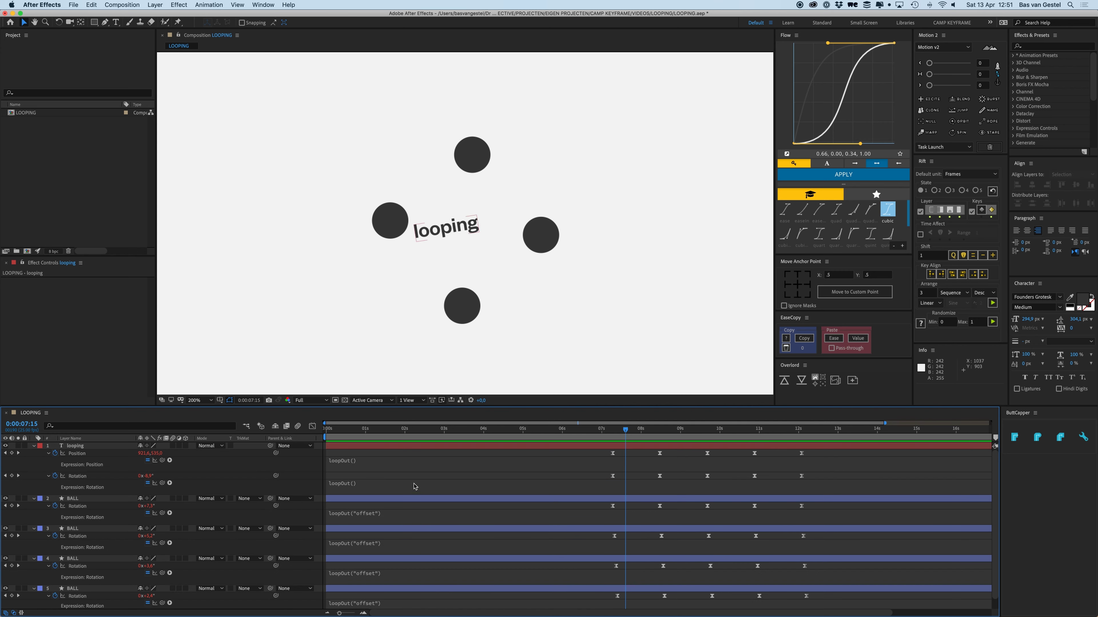
{"action": "left_click", "coordinate": [350, 463]}
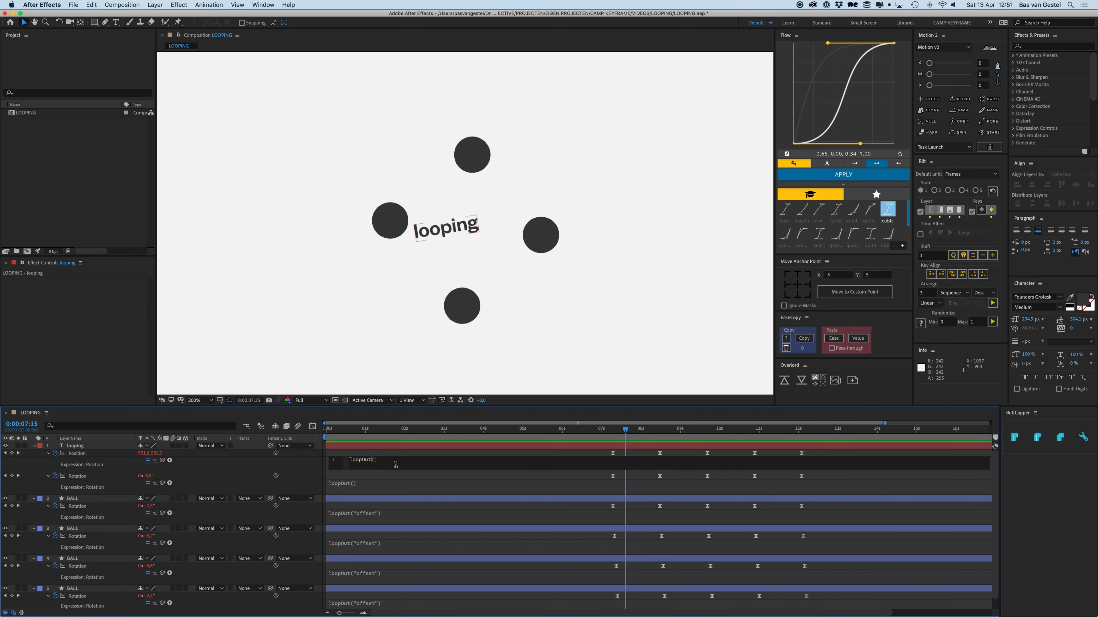
{"action": "key", "text": "BackSpace"}
{"action": "key", "text": "BackSpace"}
{"action": "key", "text": "BackSpace"}
{"action": "type", "text": "In"}
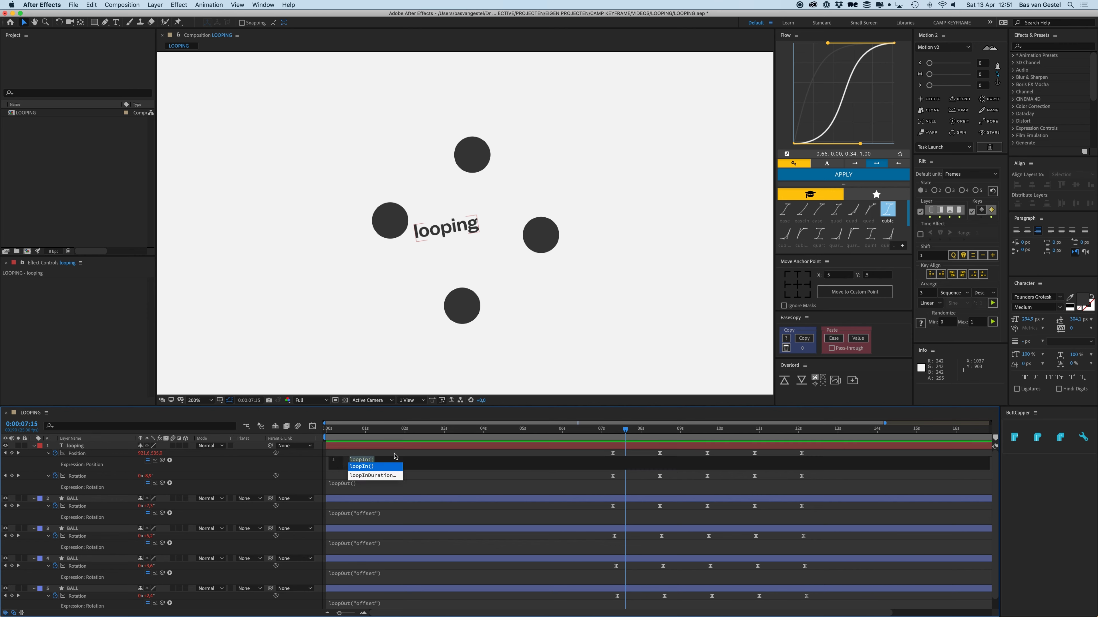
{"action": "left_click", "coordinate": [251, 466]}
Step: Paste loopIn() over the text's Rotation and BALL 2–5 Rotation expressions
{"action": "left_click", "coordinate": [341, 484]}
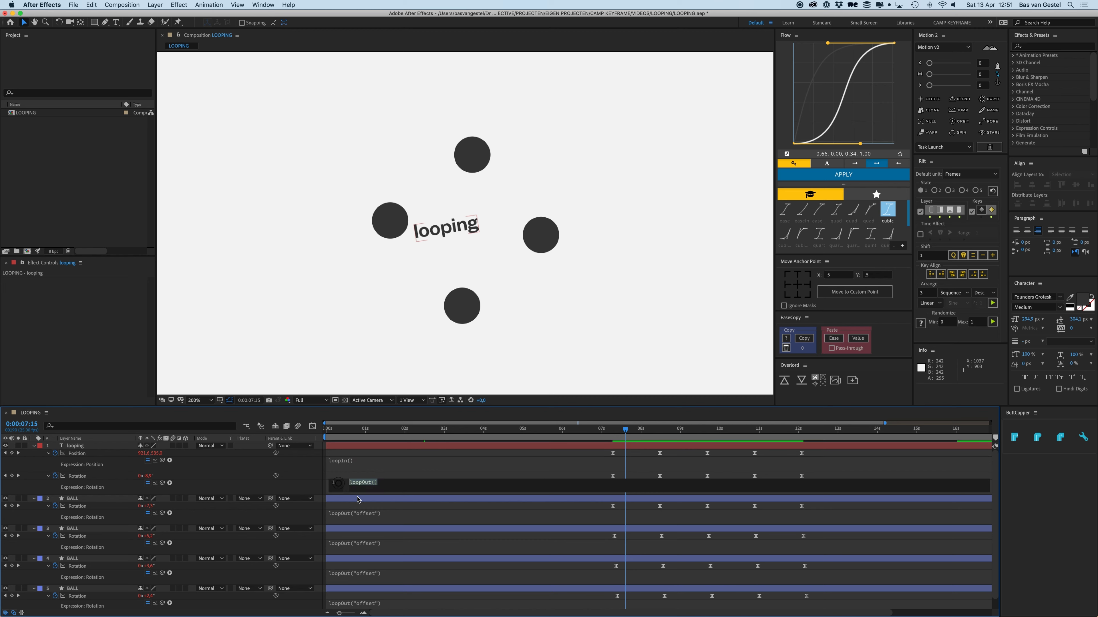
{"action": "type", "text": "loopIn()"}
{"action": "left_click", "coordinate": [368, 515]}
{"action": "type", "text": "loopIn()"}
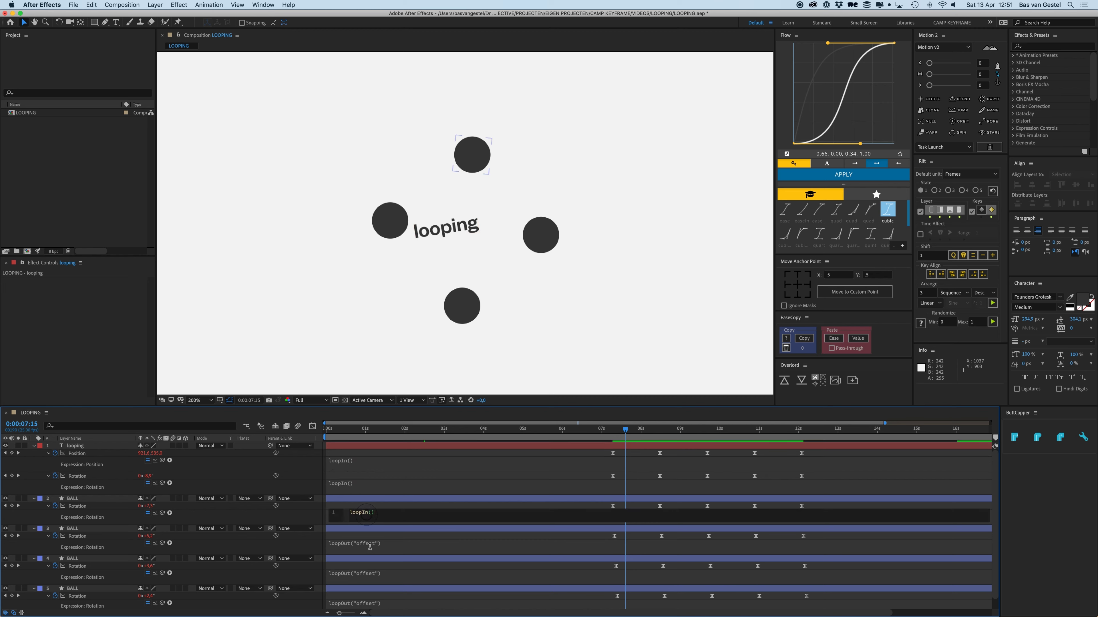
{"action": "left_click", "coordinate": [371, 545]}
{"action": "type", "text": "loopIn()"}
{"action": "left_click", "coordinate": [372, 576]}
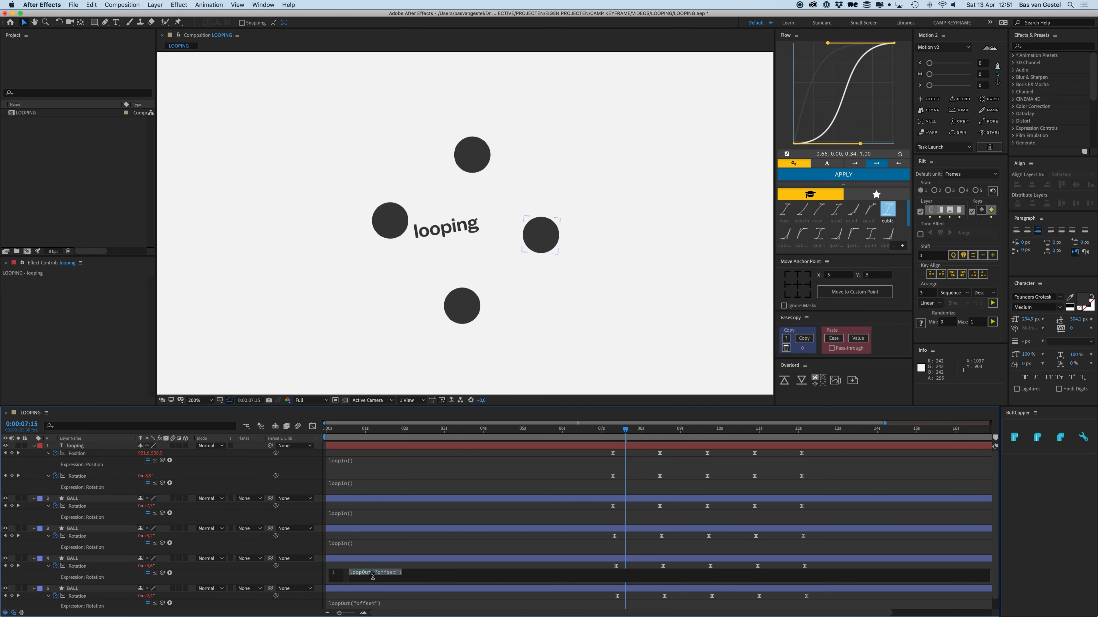
{"action": "type", "text": "loopIn()"}
{"action": "left_click", "coordinate": [375, 603]}
{"action": "type", "text": "loopIn()"}
Step: Fix BALL 2's expression so it reads loopIn() without quote marks
{"action": "left_click", "coordinate": [367, 514]}
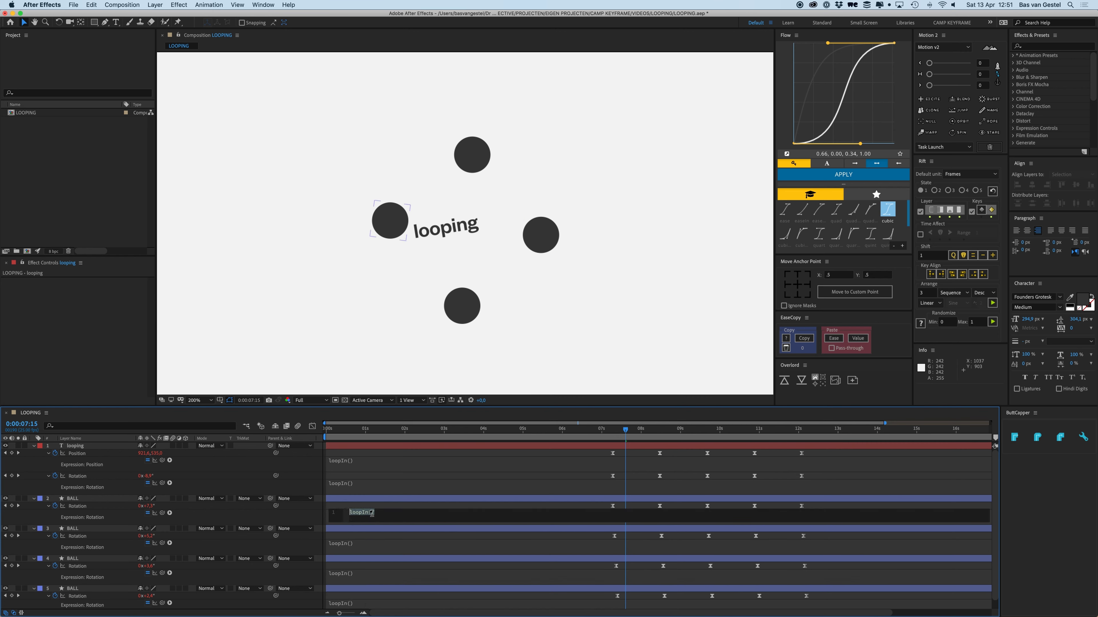
{"action": "left_click", "coordinate": [371, 513]}
{"action": "type", "text": "\""}
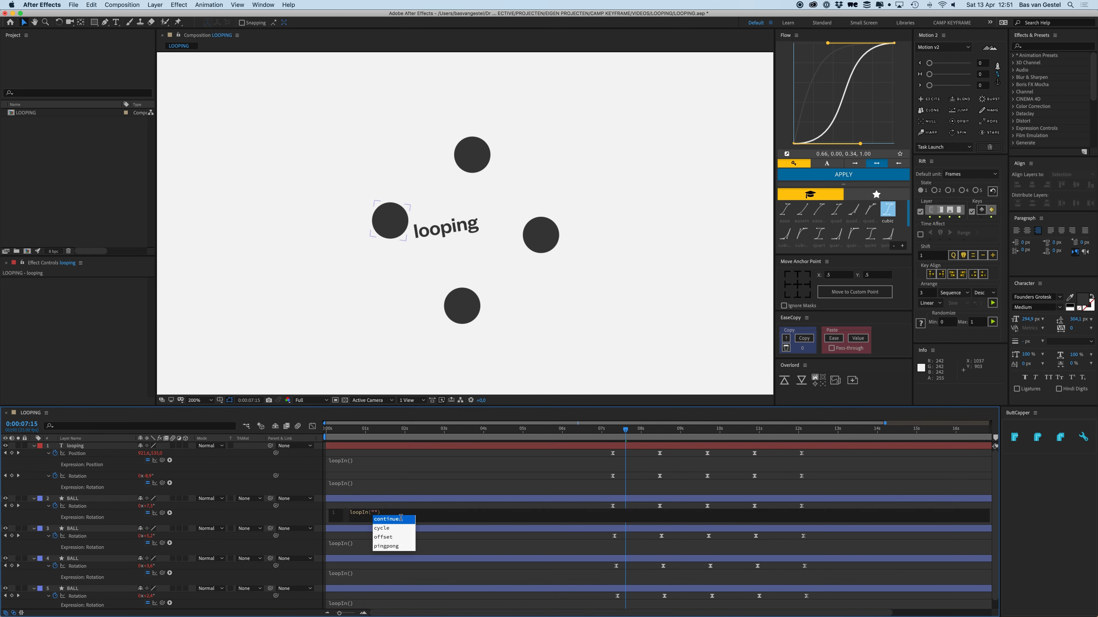
{"action": "key", "text": "BackSpace"}
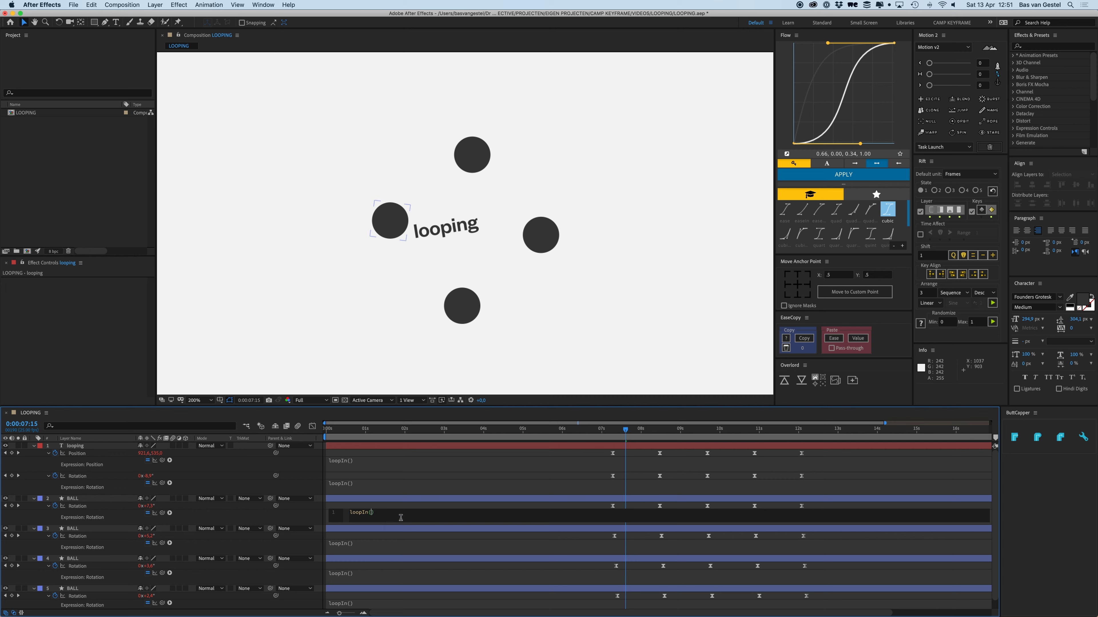
{"action": "left_click", "coordinate": [375, 488]}
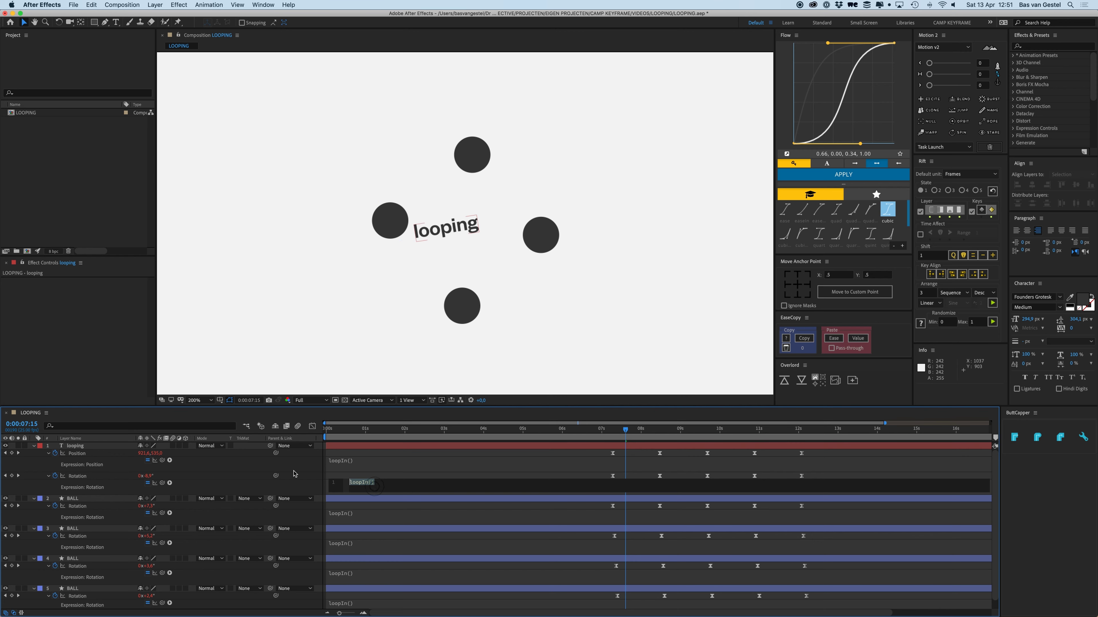
Step: Set BALL 2's Rotation to 0° at 12:02 and BALL 3's to 0° at 12:03
{"action": "left_click", "coordinate": [801, 432]}
{"action": "left_click", "coordinate": [149, 506]}
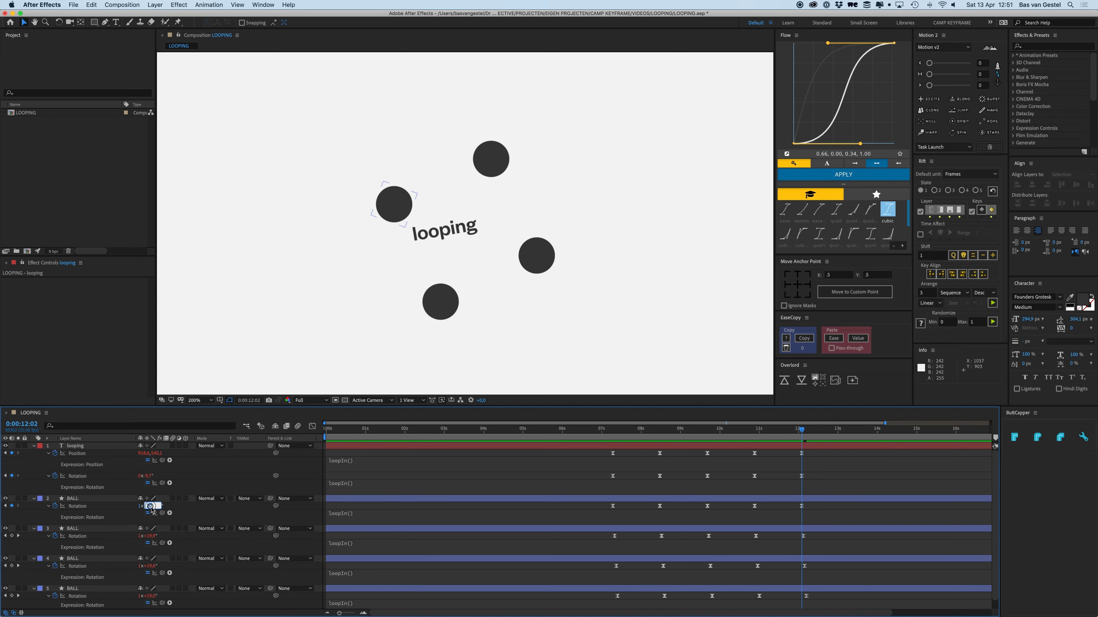
{"action": "type", "text": "0"}
{"action": "key", "text": "Return"}
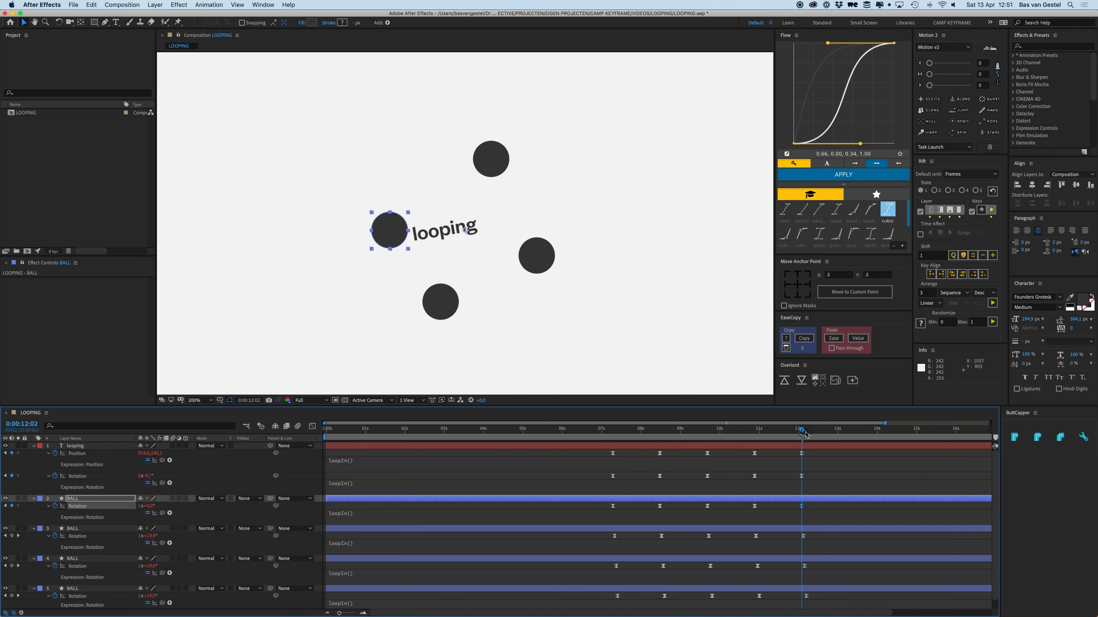
{"action": "left_click", "coordinate": [806, 433]}
{"action": "left_click", "coordinate": [150, 536]}
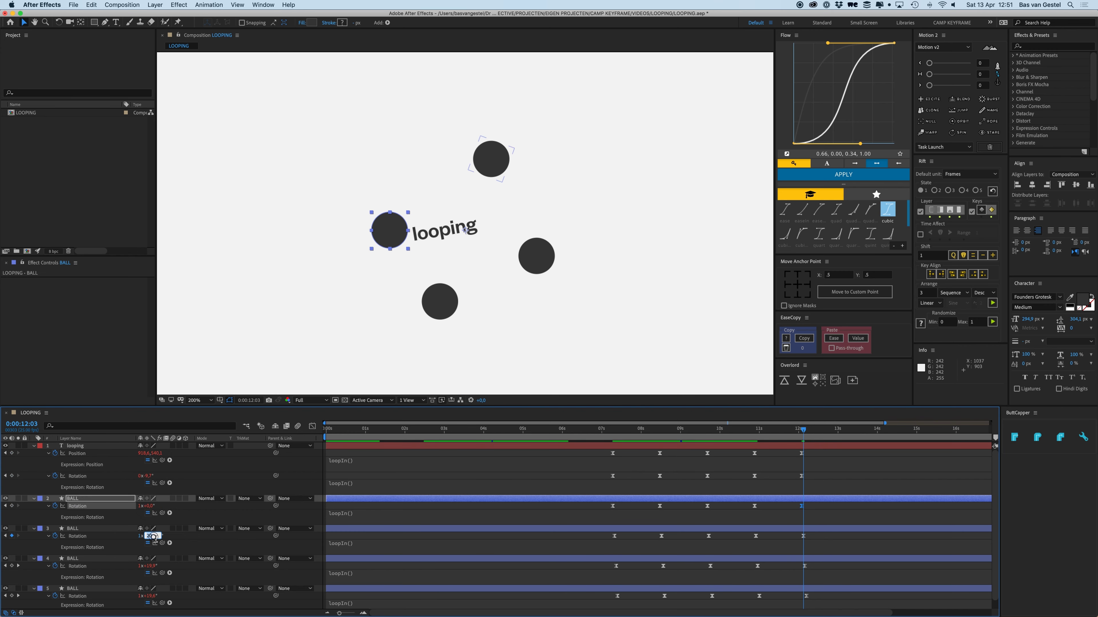
{"action": "type", "text": "0"}
{"action": "left_click", "coordinate": [290, 537]}
Step: Set BALL 4's Rotation to 0° at 12:04 and BALL 5's to 0° at 12:05, then deselect all layers
{"action": "key", "text": "Page_Down"}
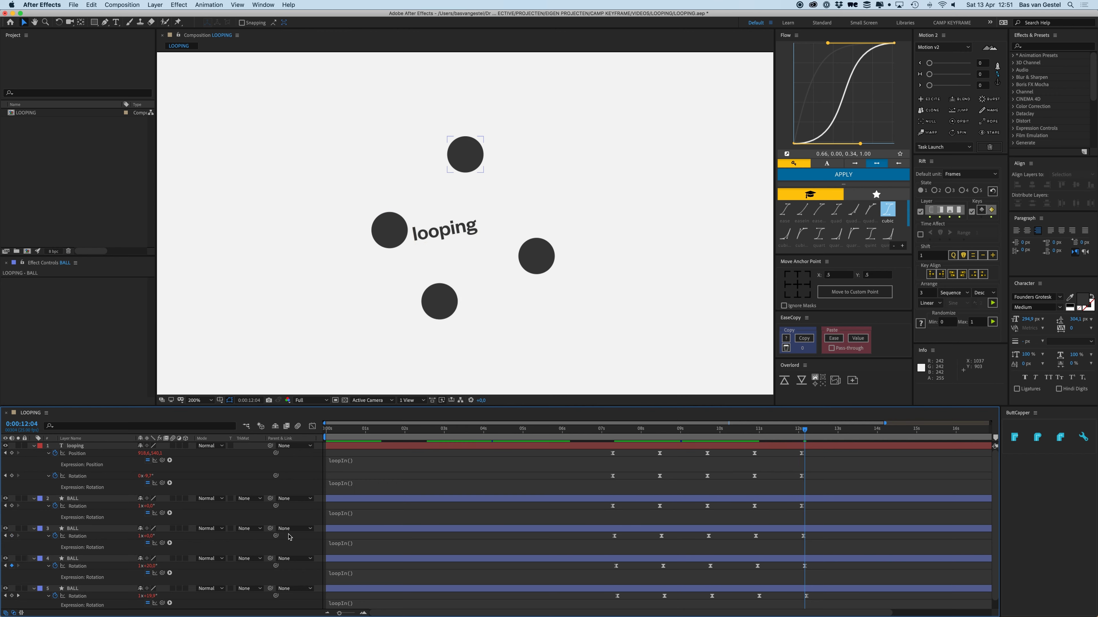
{"action": "left_click", "coordinate": [150, 566]}
{"action": "type", "text": "0"}
{"action": "key", "text": "Return"}
{"action": "key", "text": "Page_Down"}
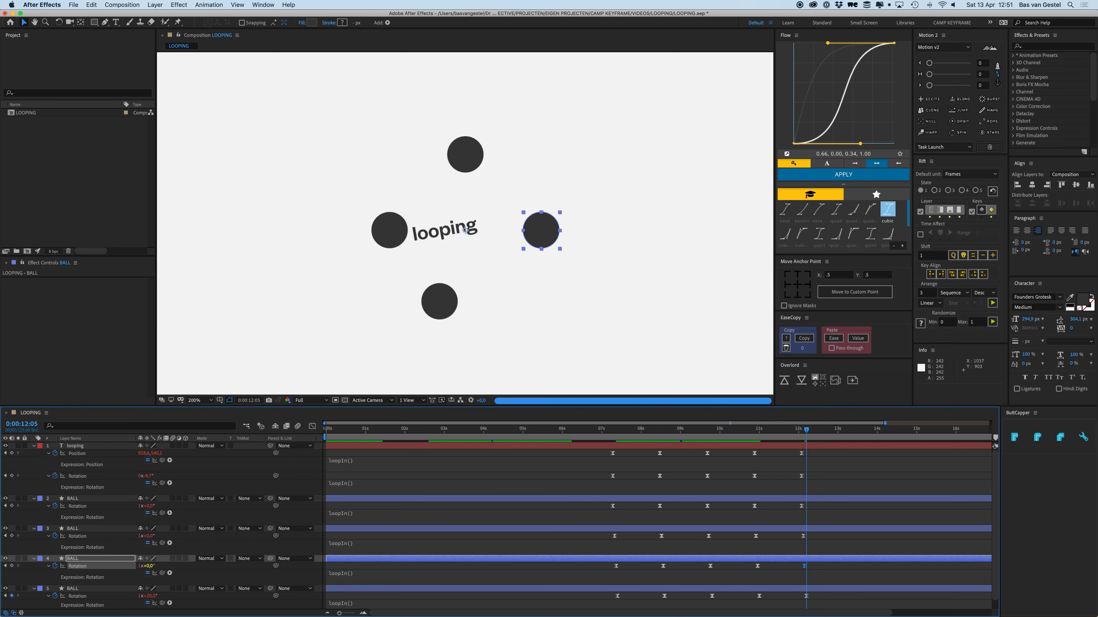
{"action": "left_click", "coordinate": [149, 595]}
{"action": "type", "text": "0"}
{"action": "key", "text": "Return"}
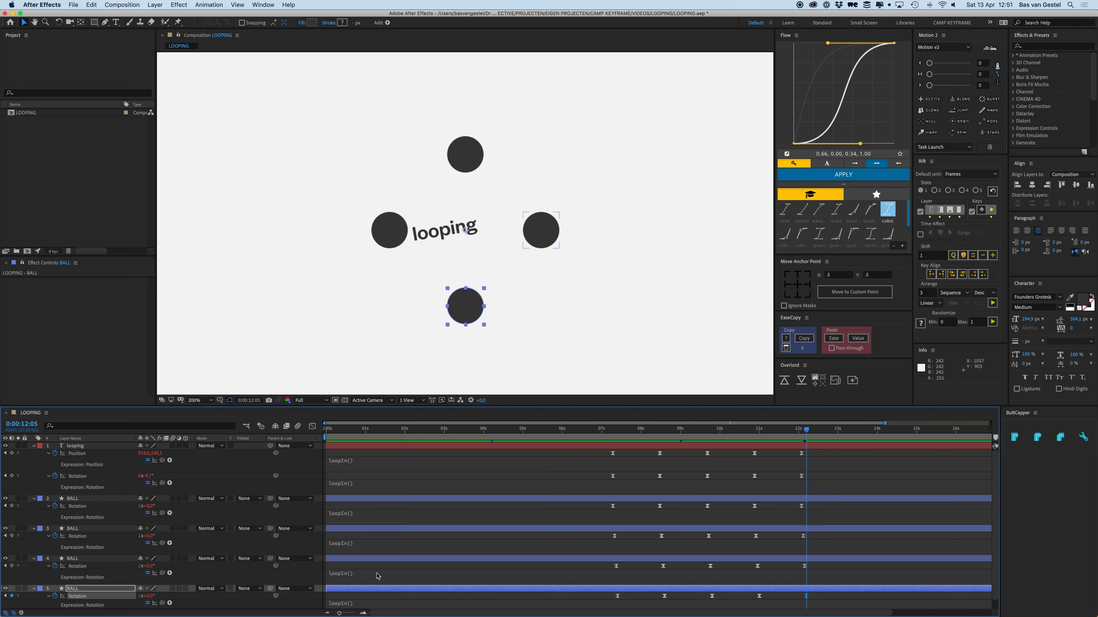
{"action": "left_click", "coordinate": [365, 581]}
{"action": "scroll", "coordinate": [365, 581], "scroll_direction": "down", "scroll_amount": 1}
{"action": "left_click", "coordinate": [288, 457]}
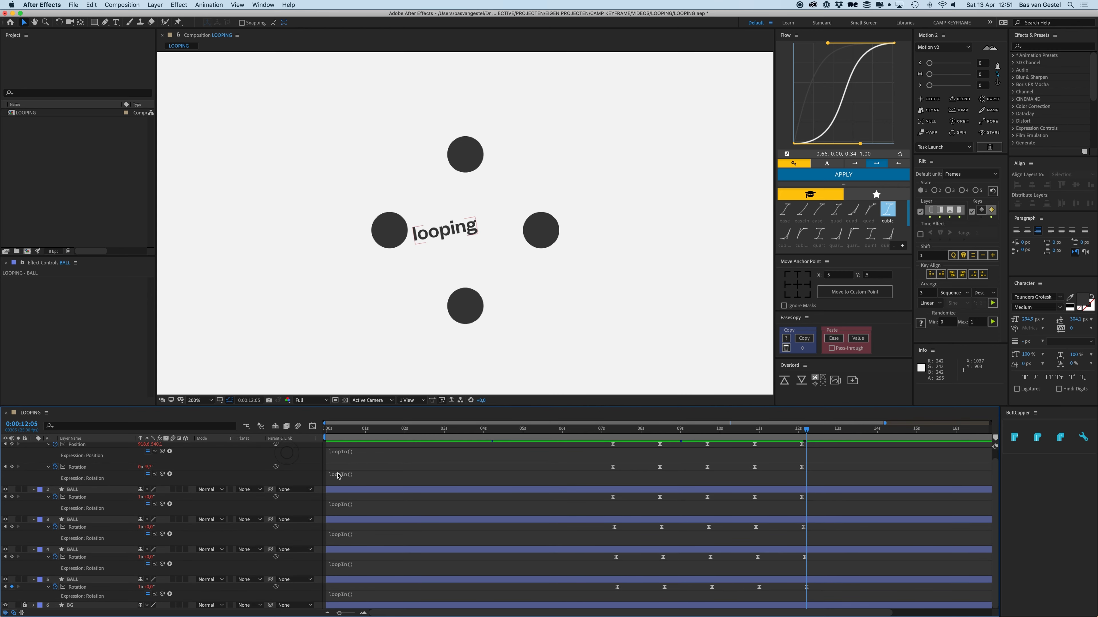
Step: Collapse all layers, scrub the keyframed section, and preview playback from 0:00:07:04
{"action": "key", "text": "u"}
{"action": "key", "text": "u"}
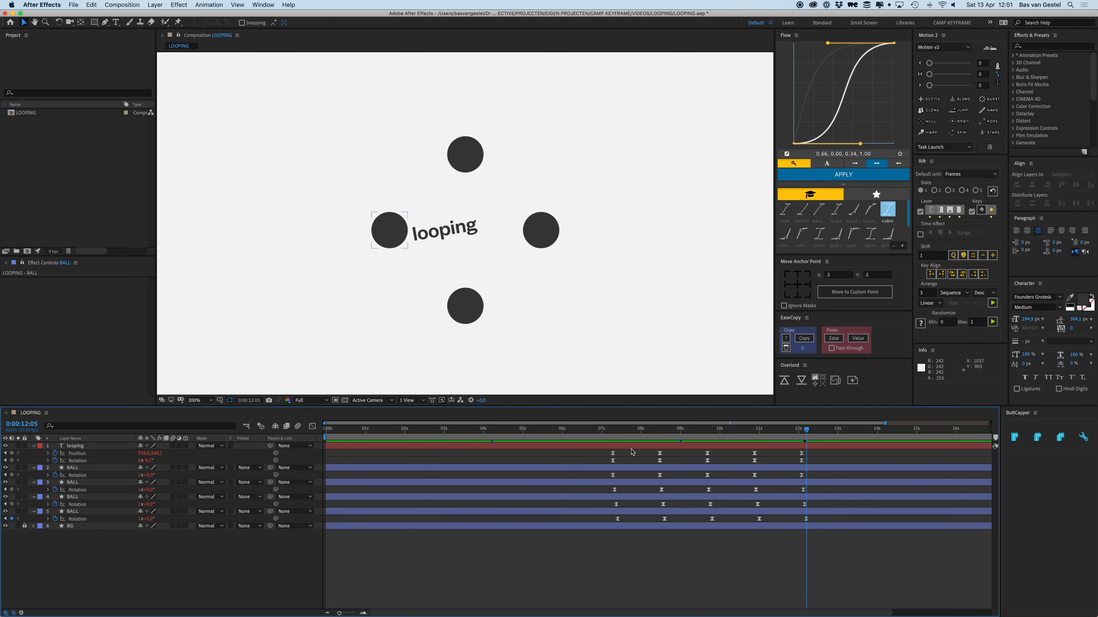
{"action": "left_click_drag", "start_coordinate": [623, 431], "coordinate": [800, 455]}
{"action": "left_click_drag", "start_coordinate": [612, 431], "coordinate": [332, 447]}
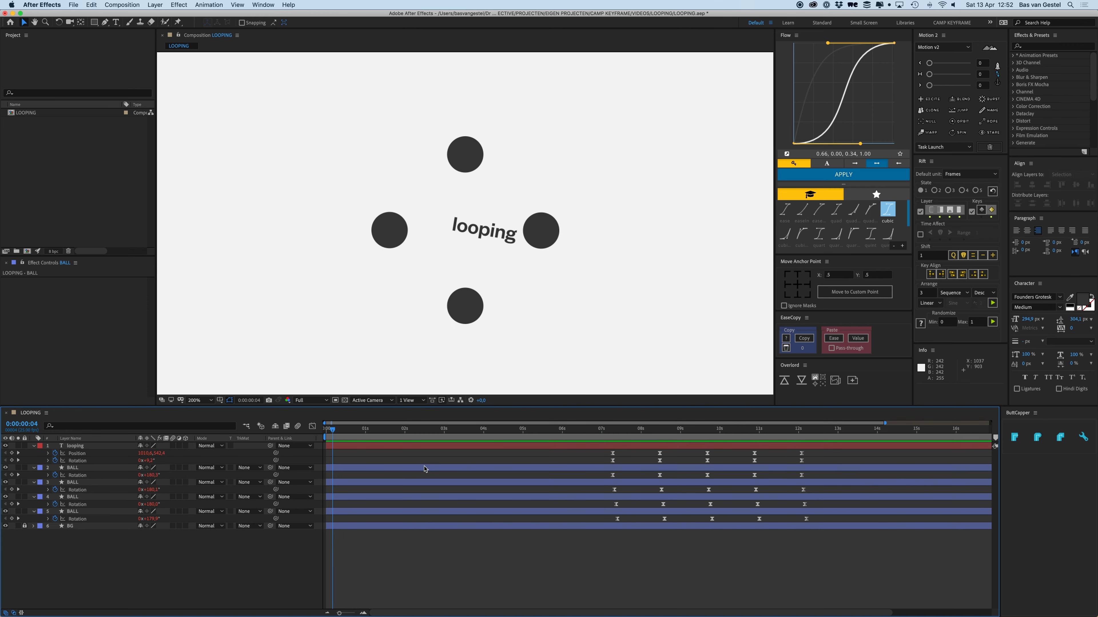
{"action": "key", "text": "space"}
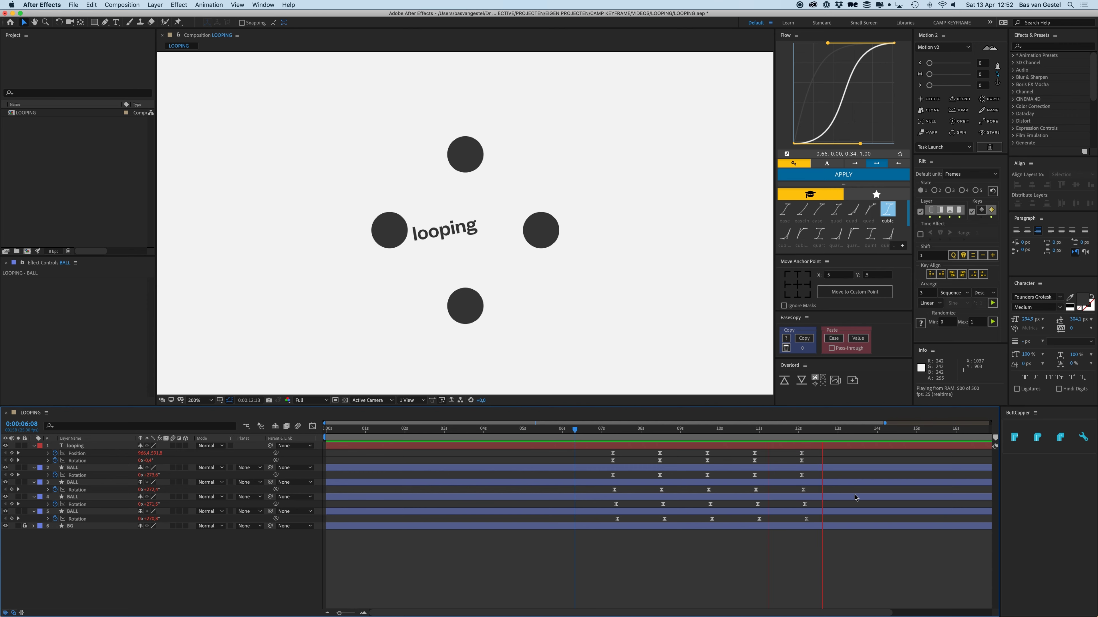
{"action": "key", "text": "space"}
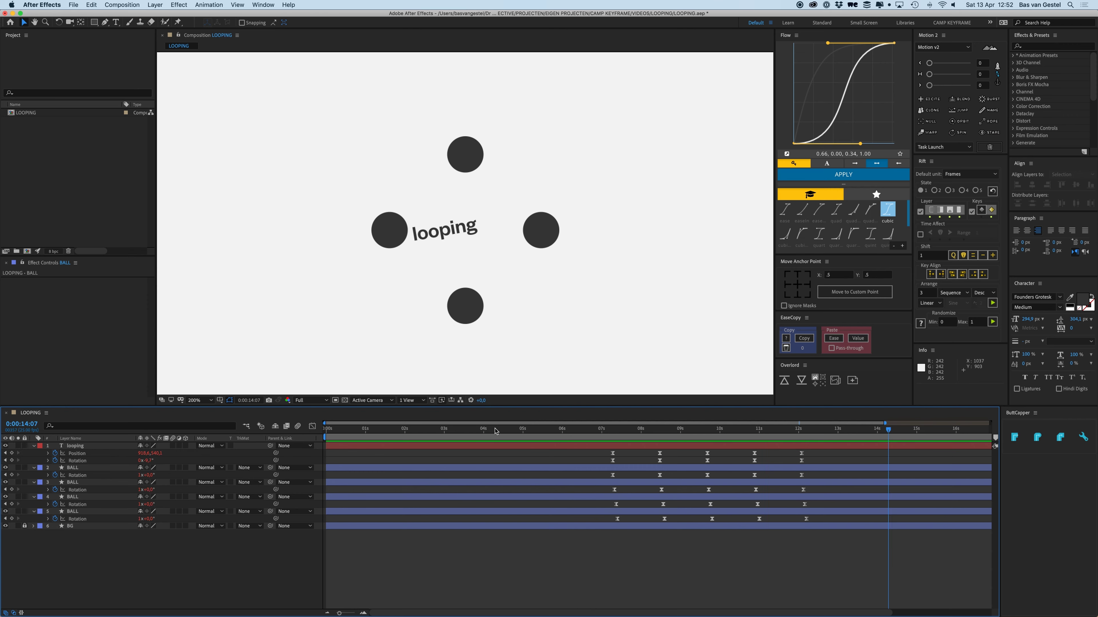
{"action": "left_click_drag", "start_coordinate": [337, 432], "coordinate": [588, 450]}
Step: Deselect all layers and preview the animation from the start, then stop and replay it
{"action": "left_click", "coordinate": [598, 449]}
{"action": "key", "text": "space"}
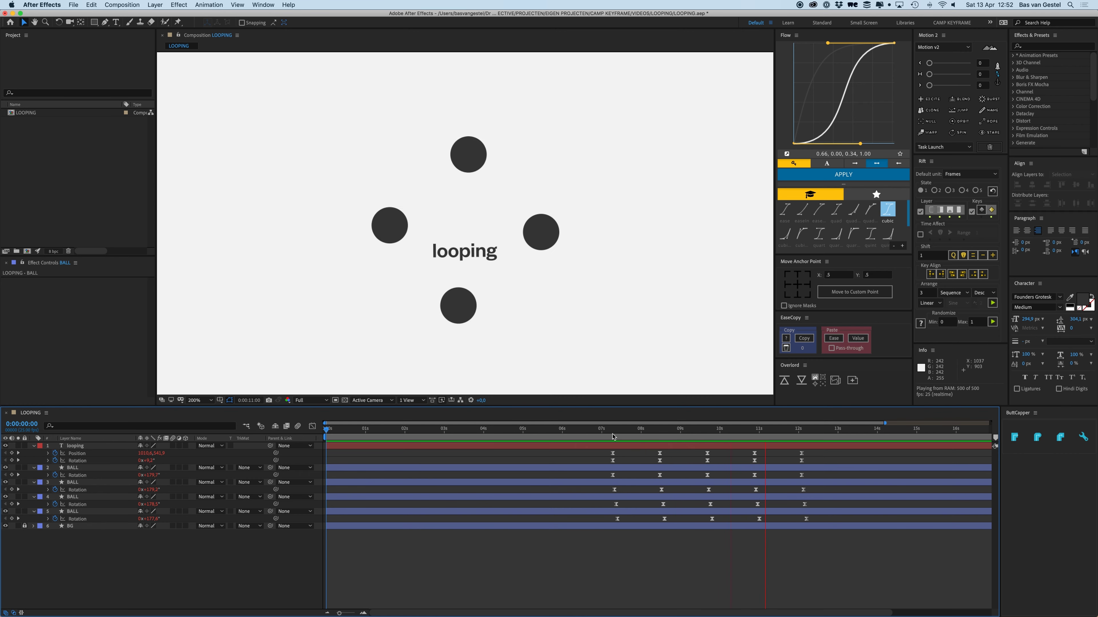
{"action": "key", "text": "space"}
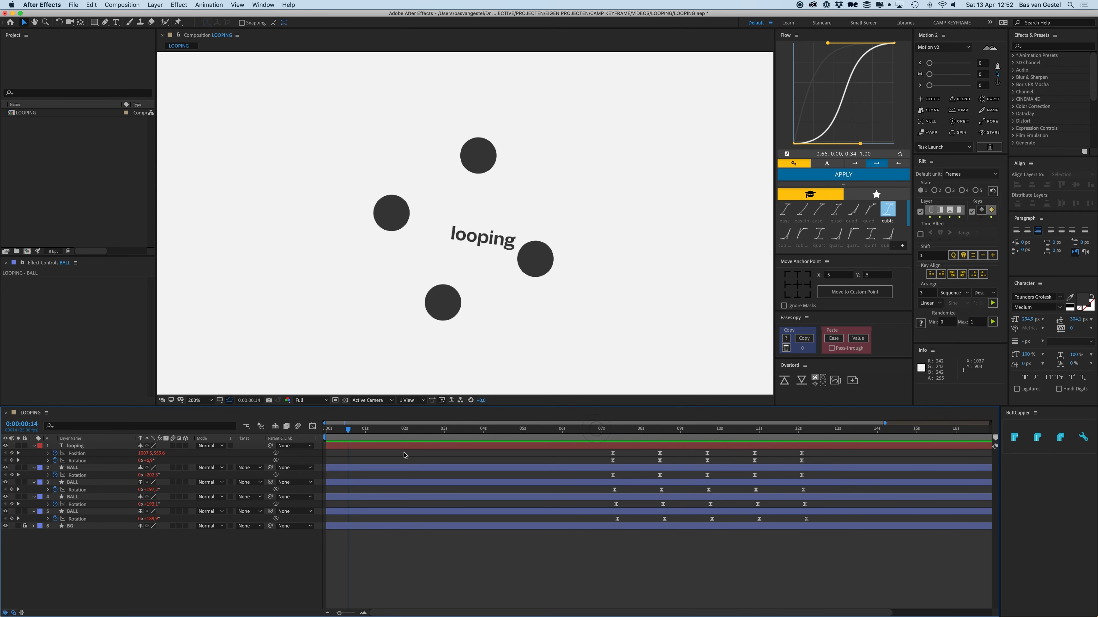
{"action": "key", "text": "space"}
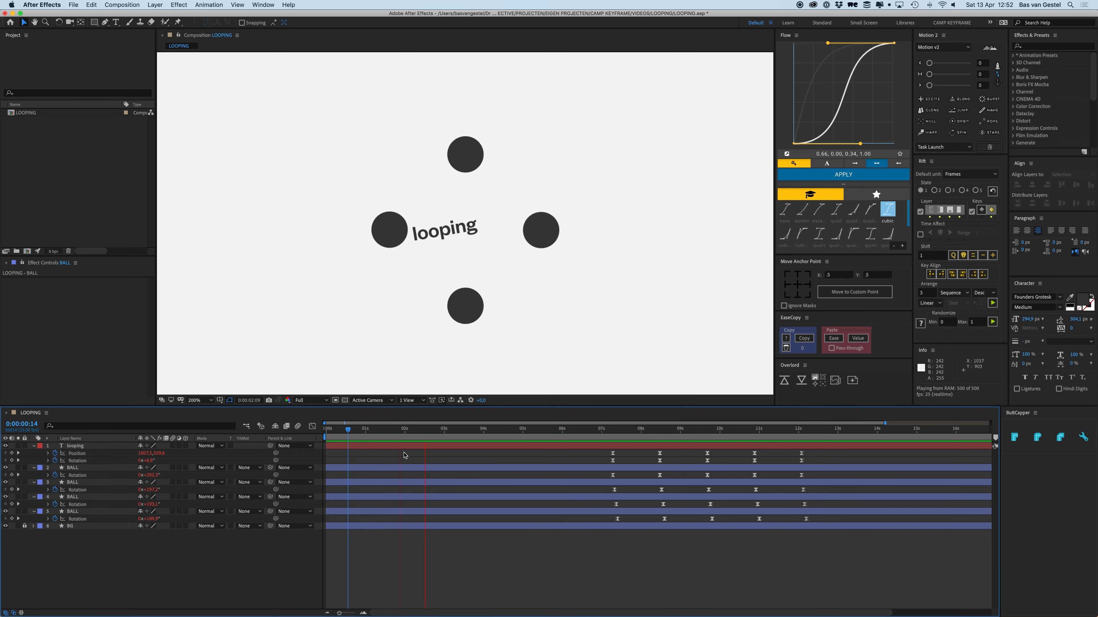